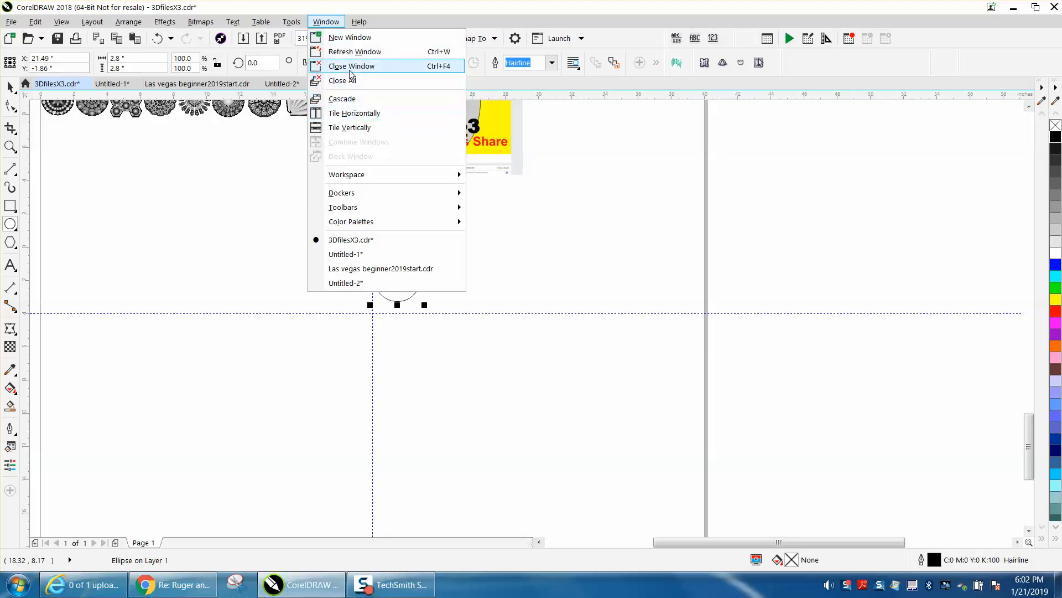
Give the circle an elliptical fountain fill from black edges to a light grey centre, with the midpoint at 36%.
mouse_move(355, 197)
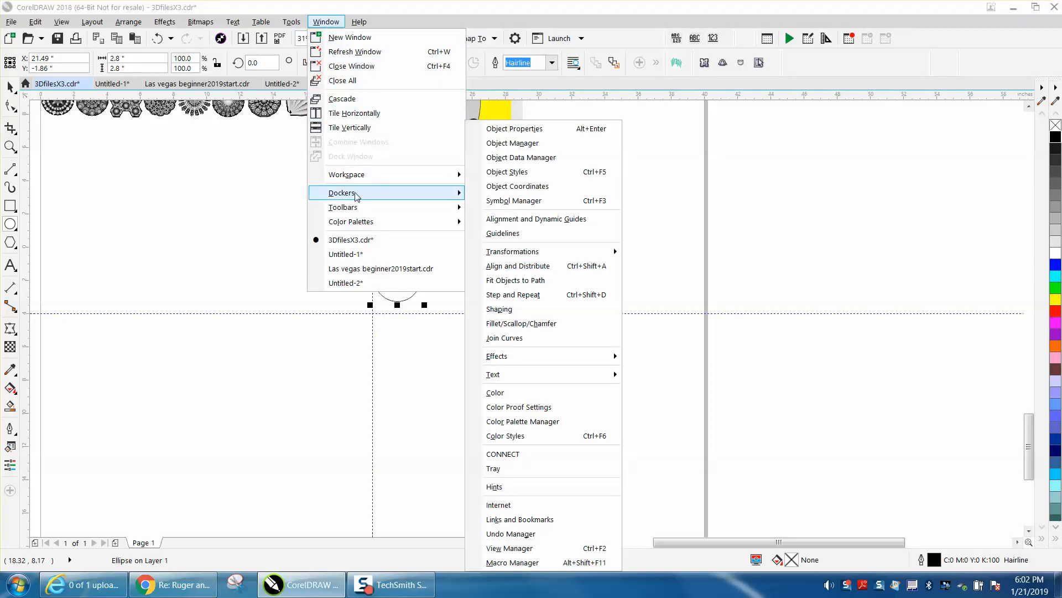
left_click(533, 131)
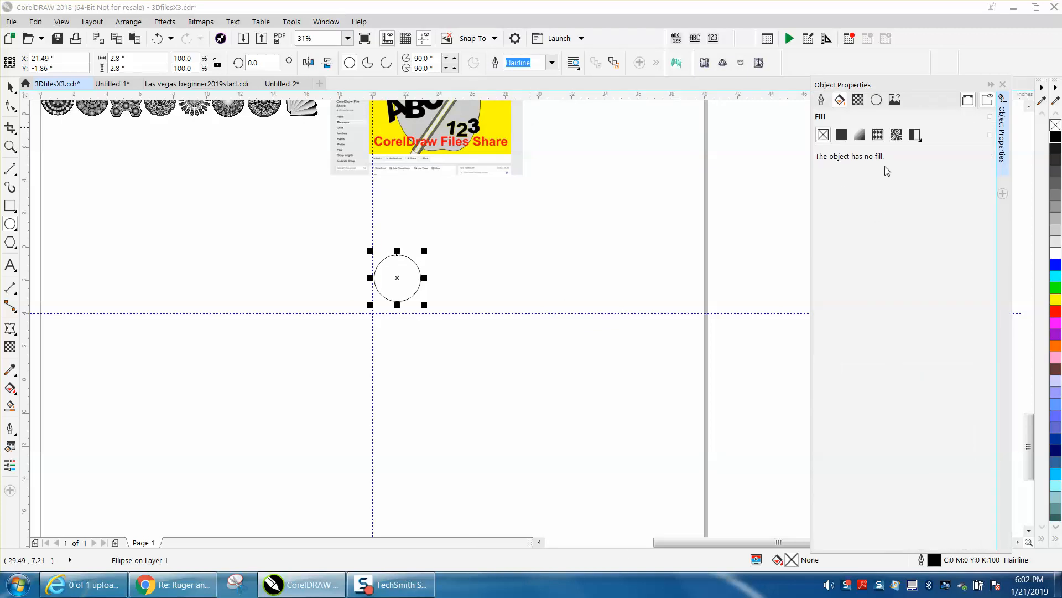
left_click(859, 134)
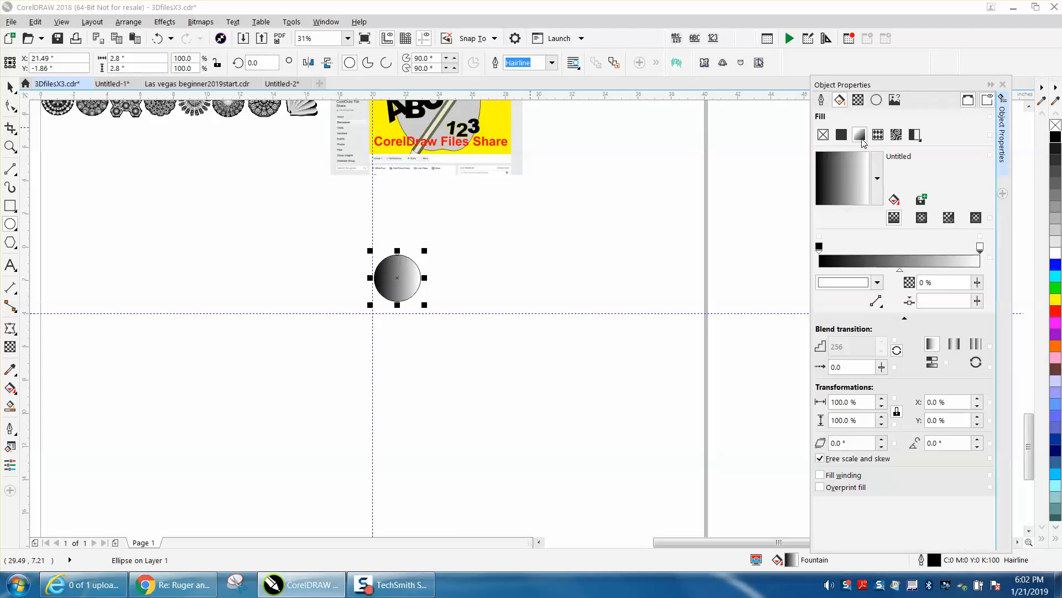
left_click(922, 218)
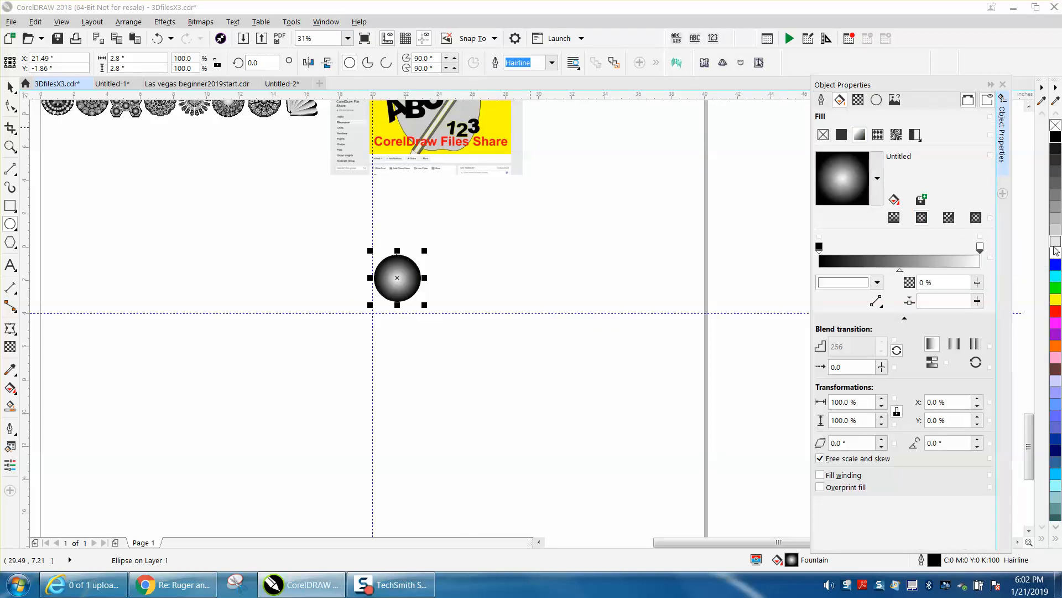
left_click_drag(1055, 245, 984, 248)
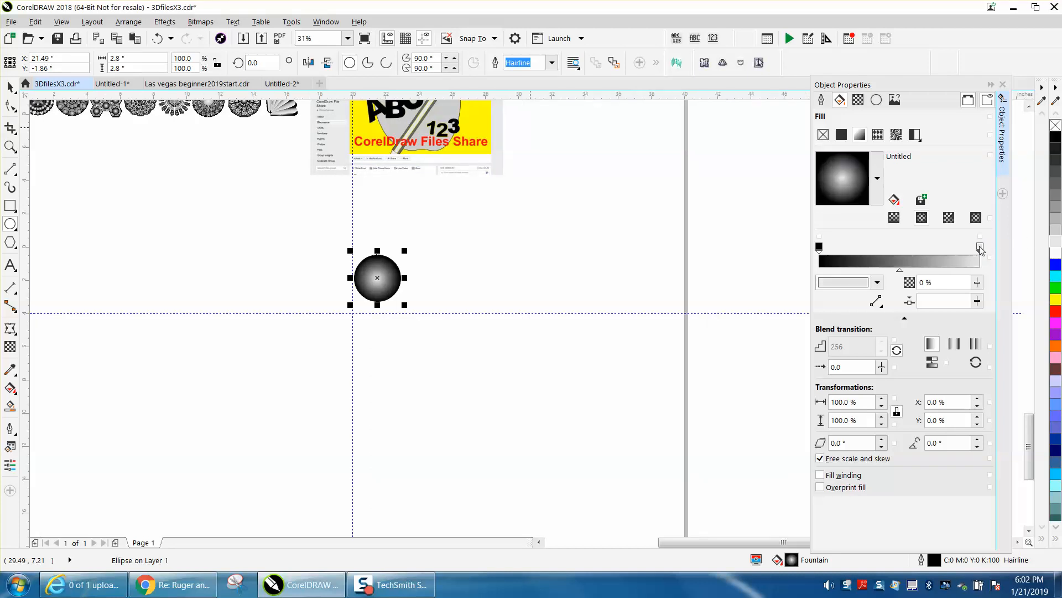
left_click_drag(901, 271, 877, 272)
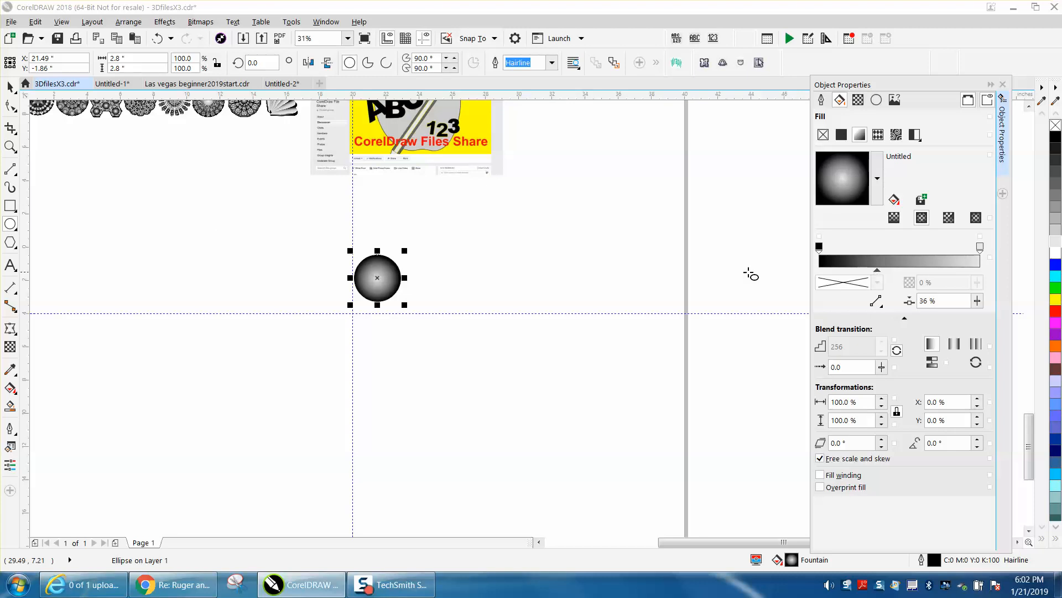
Centre the gradient-filled circle on the page, where the two guidelines cross.
left_click(10, 147)
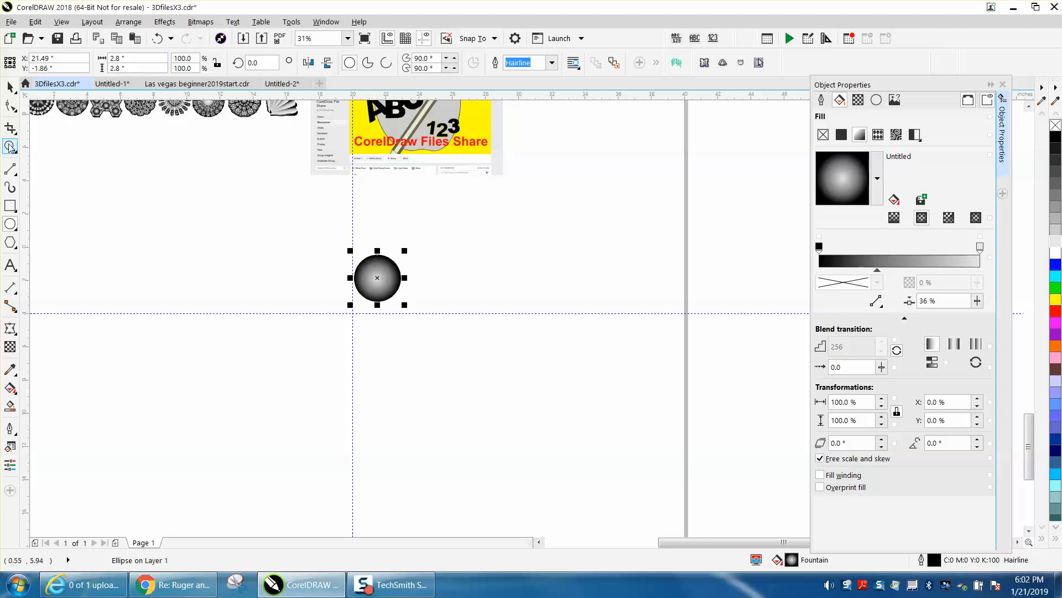
left_click_drag(294, 230, 530, 357)
left_click(9, 87)
key("p")
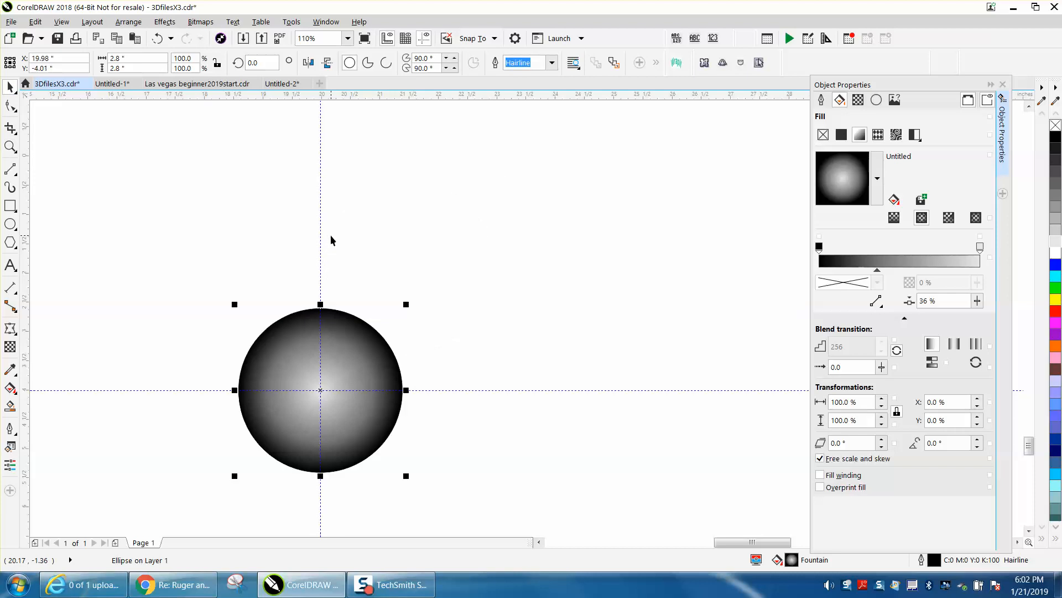
Move the circle straight up along the vertical guideline to about Y 2.43" and scale it from its centre to 72%.
scroll(387, 282, "down", 3)
left_click_drag(375, 312, 373, 148)
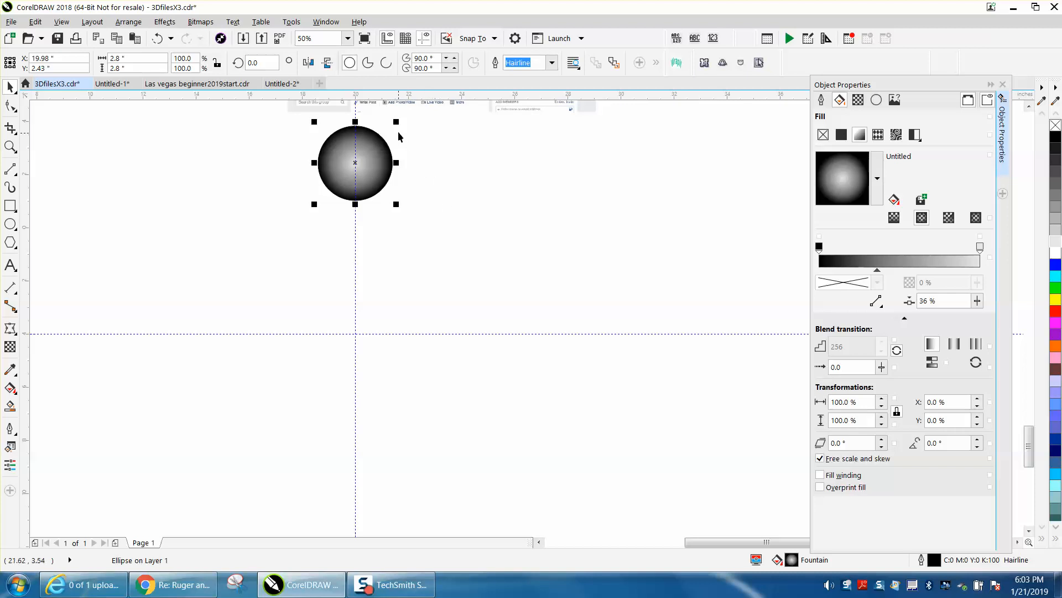
left_click_drag(397, 122, 394, 133)
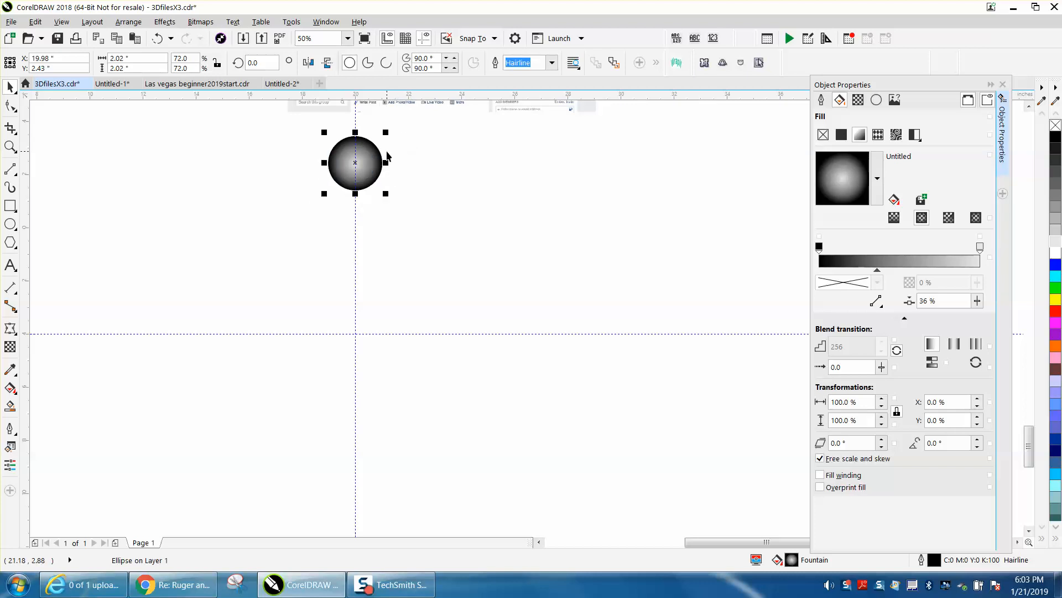
Move the circle's centre of rotation to the intersection of the guidelines.
left_click(355, 162)
left_click_drag(355, 162, 357, 334)
left_click(397, 228)
left_click(372, 173)
left_click(372, 171)
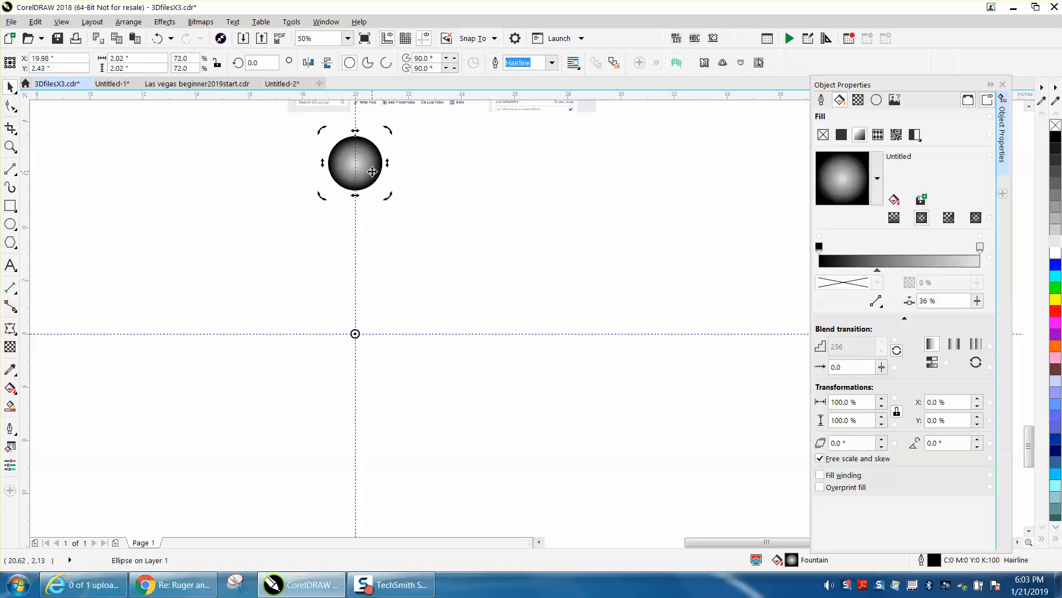
Make a copy of the circle rotated counter-clockwise about the guideline intersection and set its rotation angle to 20°.
left_click_drag(387, 129, 327, 129)
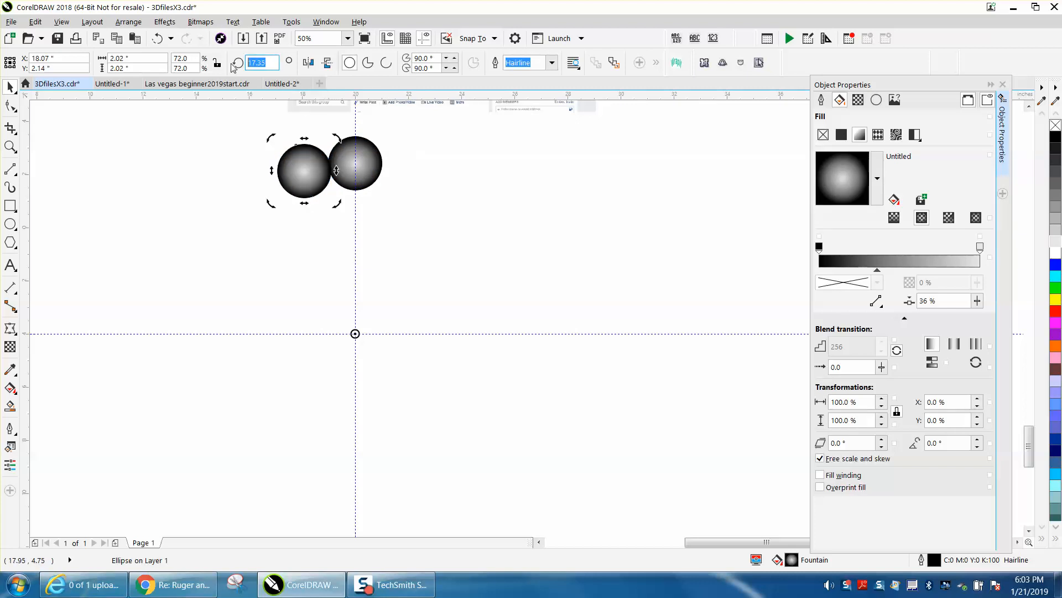
type("20")
key("Return")
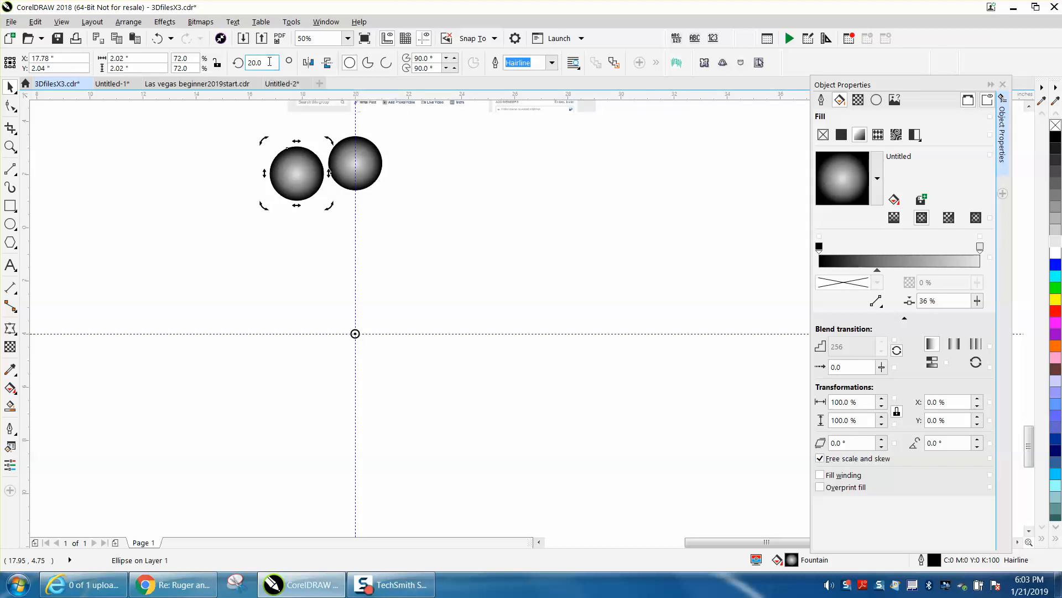
Repeat the rotated copy every 20° around the guideline intersection until the circles form a complete ring.
type("40")
key("Return")
key("ctrl+r")
key("ctrl+r")
key("ctrl+r")
key("ctrl+r")
key("ctrl+r")
key("ctrl+r")
key("ctrl+r")
key("ctrl+r")
key("ctrl+r")
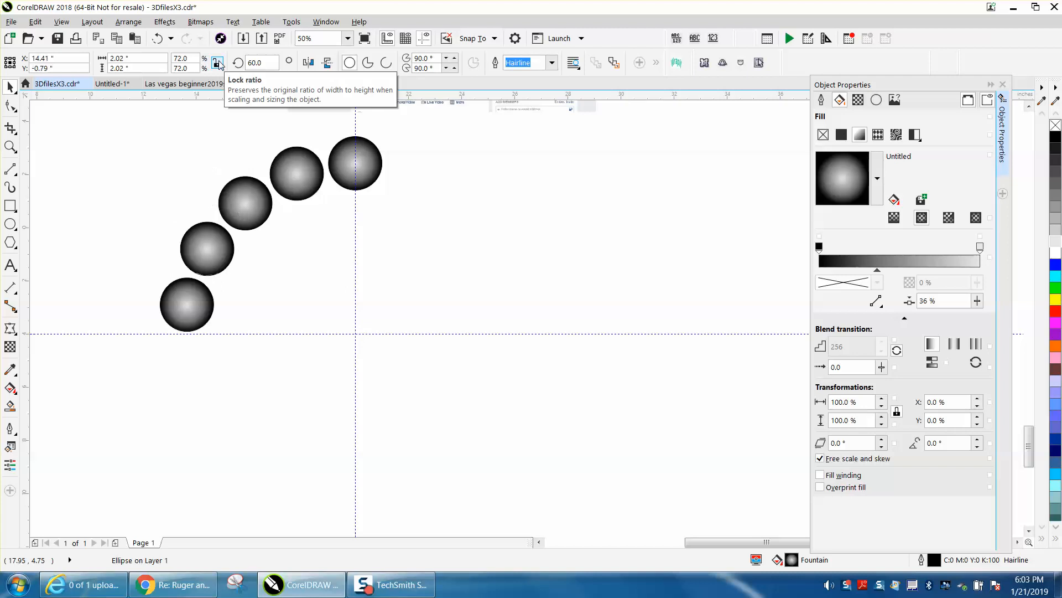
key("ctrl+r")
key("ctrl+r")
key("ctrl+r")
key("ctrl+r")
key("ctrl+r")
key("ctrl+r")
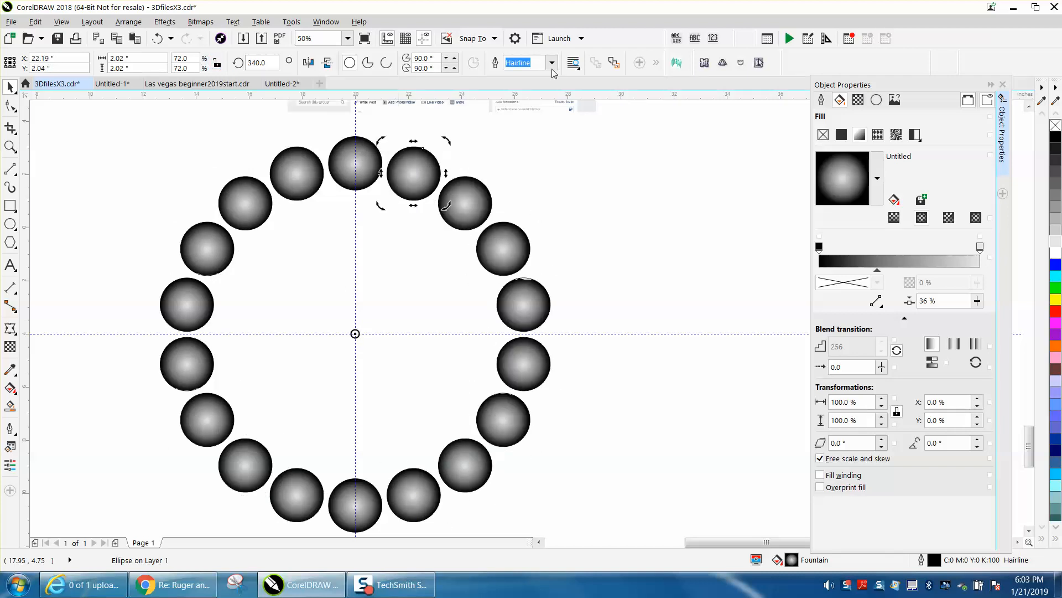
left_click(632, 155)
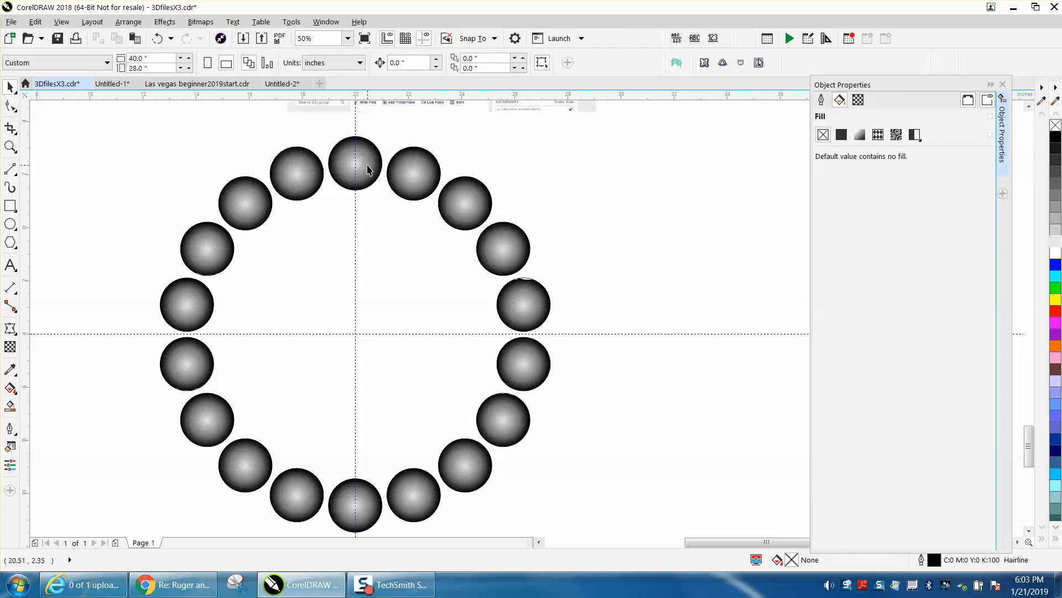
Select every other circle in the ring, nine in all, and invert their colors.
left_click(298, 178)
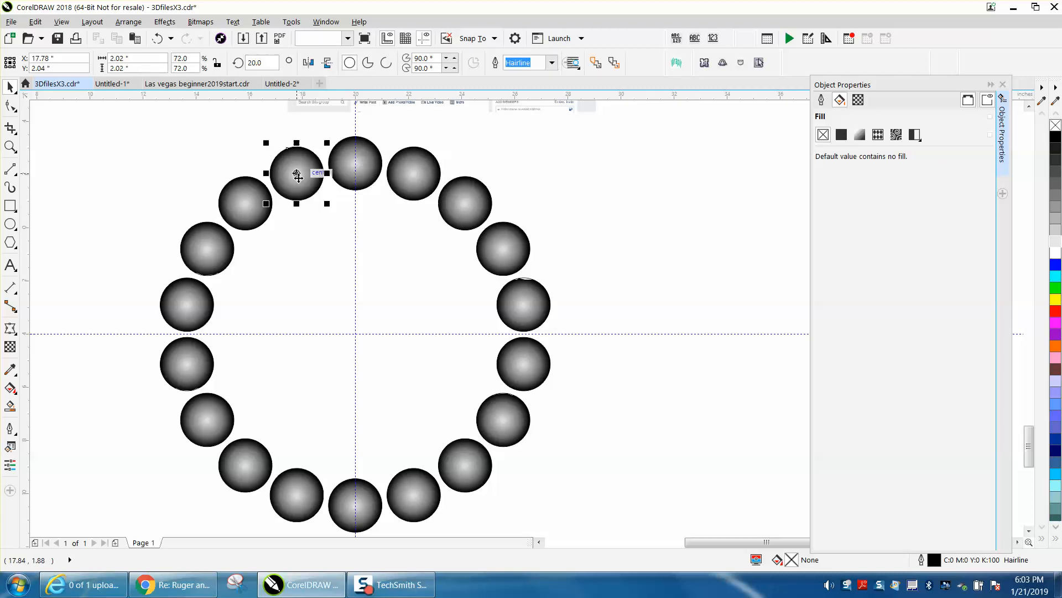
left_click(219, 262, "shift")
left_click(202, 365, "shift")
left_click(254, 455, "shift")
left_click(379, 512, "shift")
left_click(465, 476, "shift")
left_click(522, 367, "shift")
left_click(520, 308, "shift")
left_click(503, 253, "shift")
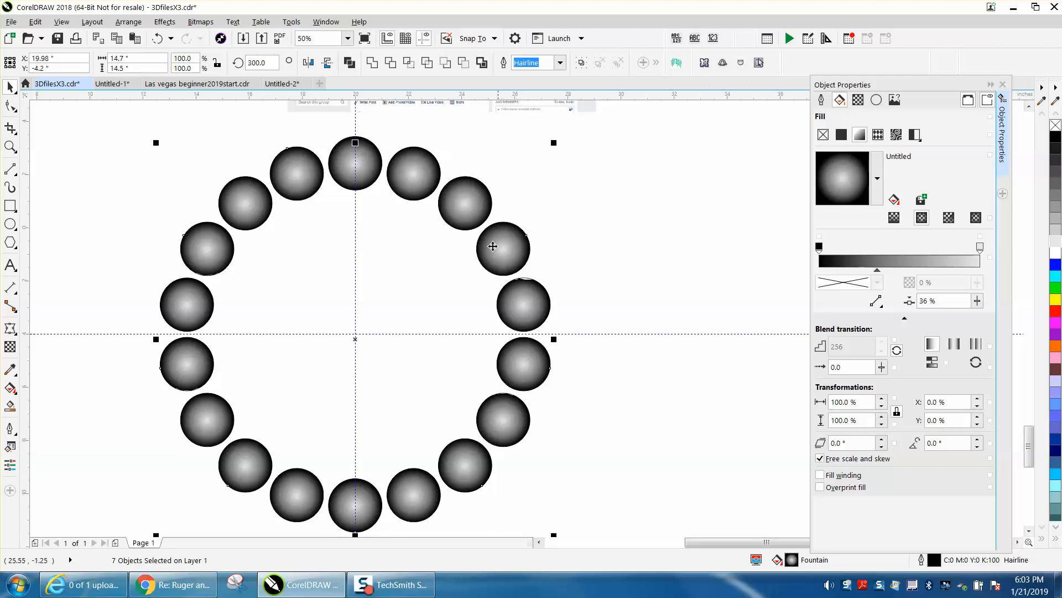
left_click(425, 184, "shift")
left_click(165, 22)
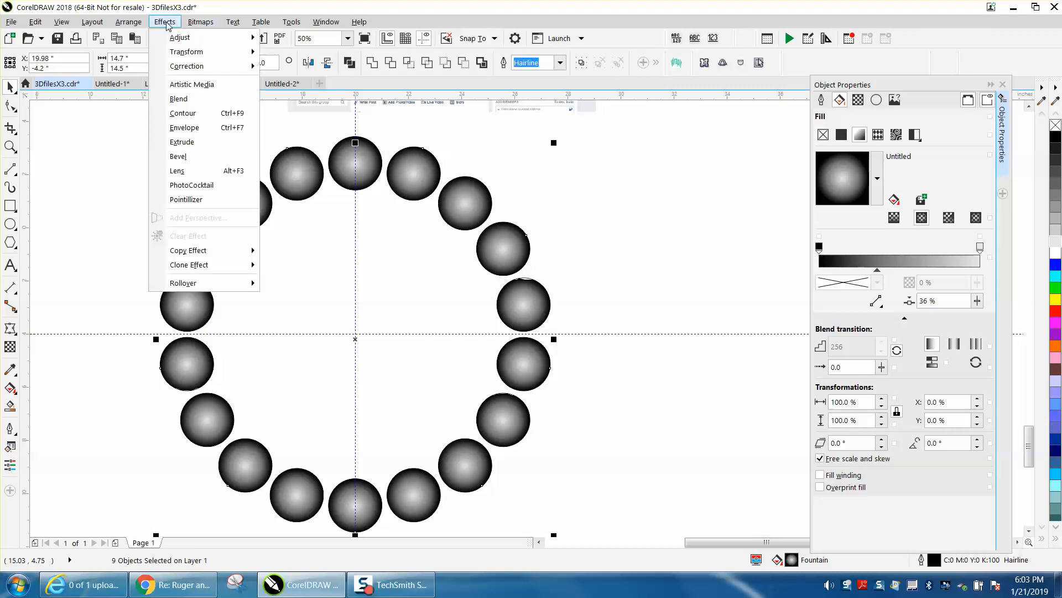
mouse_move(247, 52)
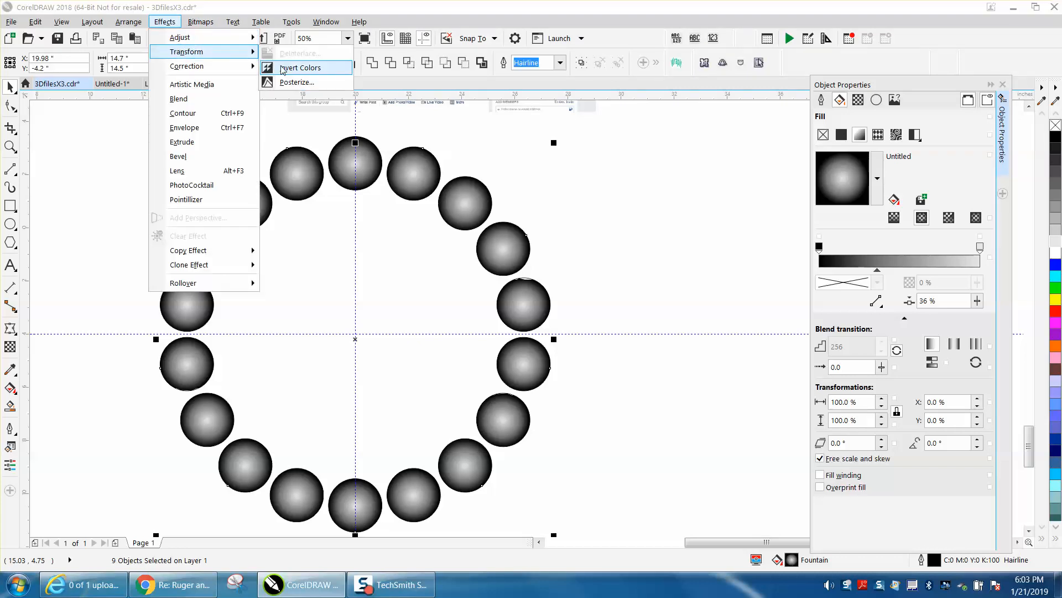
left_click(299, 68)
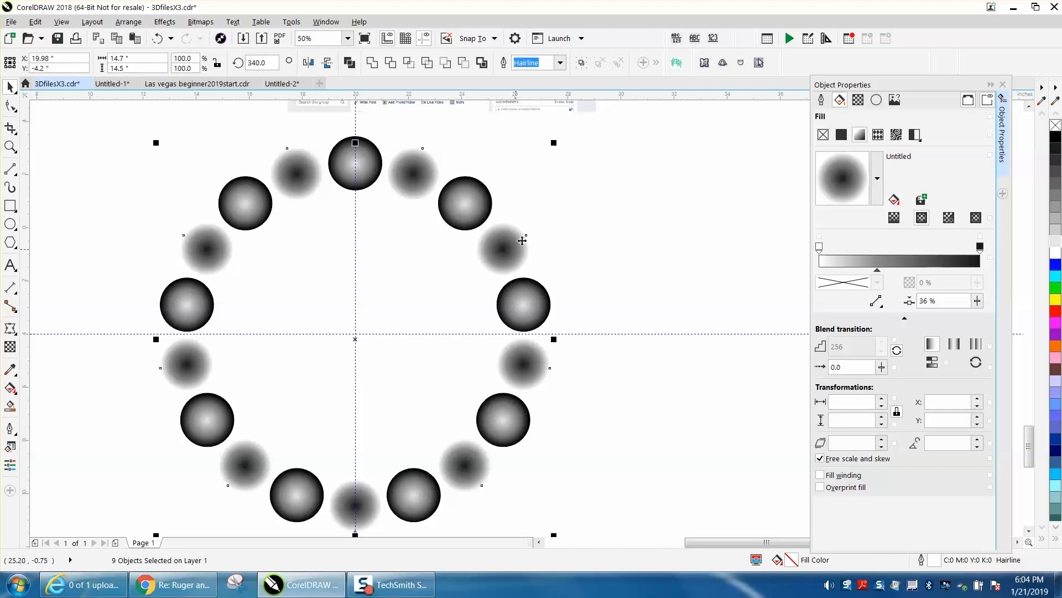
Group all 18 circles of the ring and make a concentric copy scaled down to 71.5%.
scroll(475, 249, "down", 2)
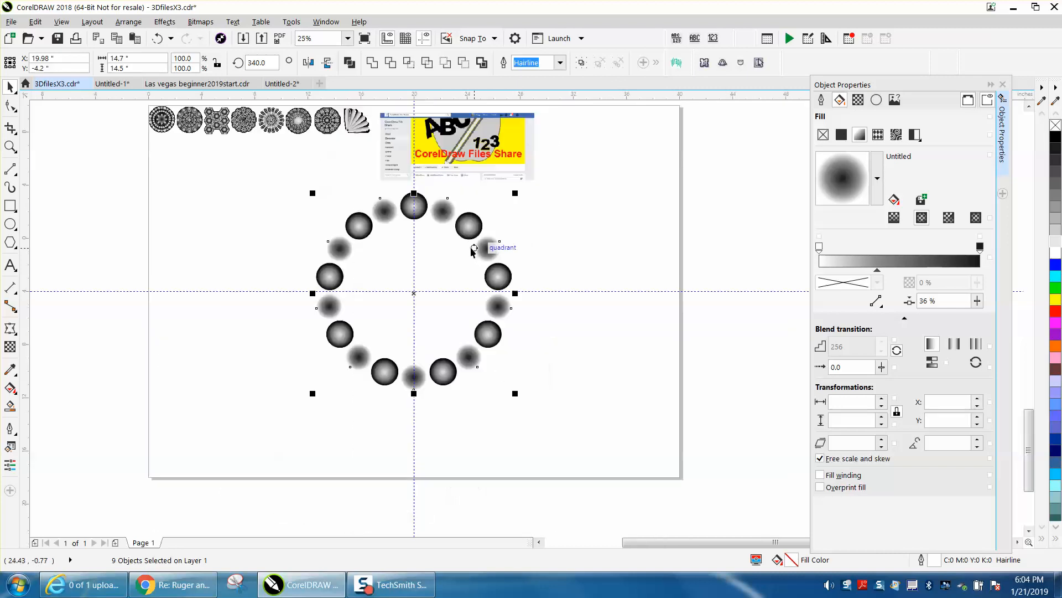
left_click_drag(297, 181, 567, 404)
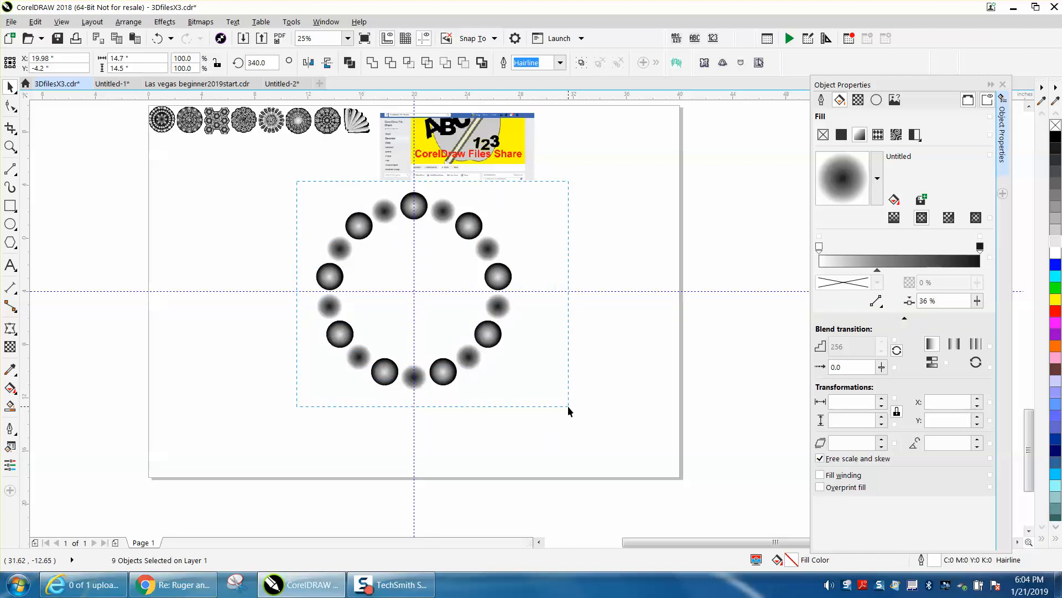
left_click_drag(568, 407, 568, 406)
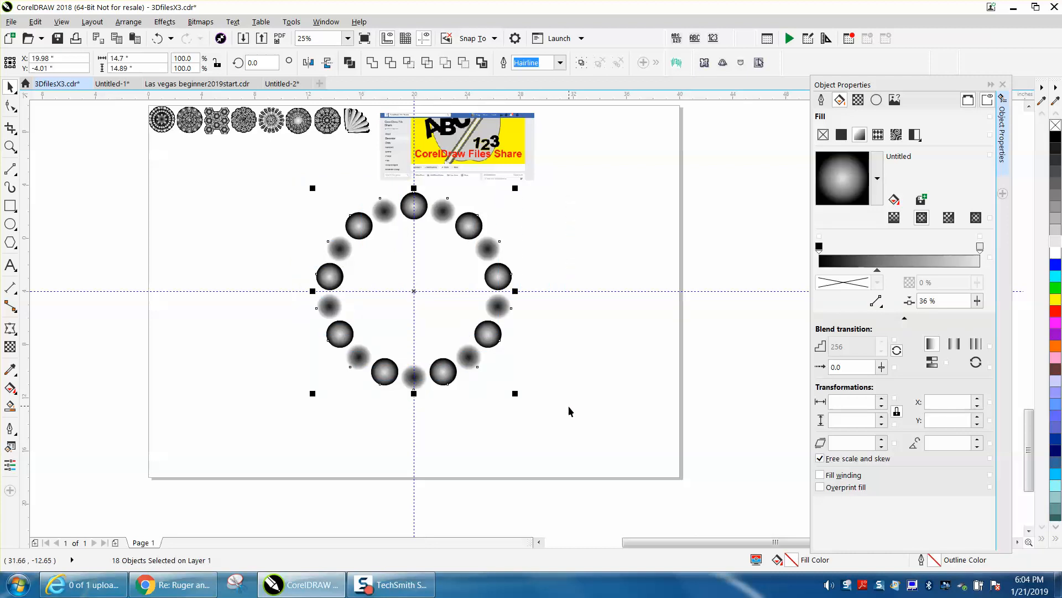
key("ctrl+g")
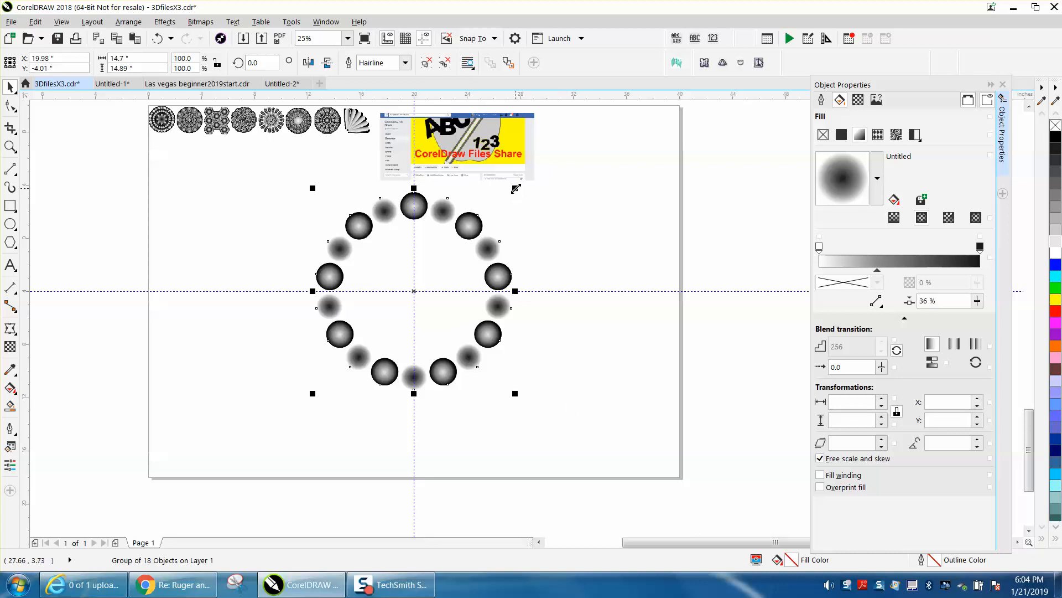
left_click_drag(516, 189, 490, 215)
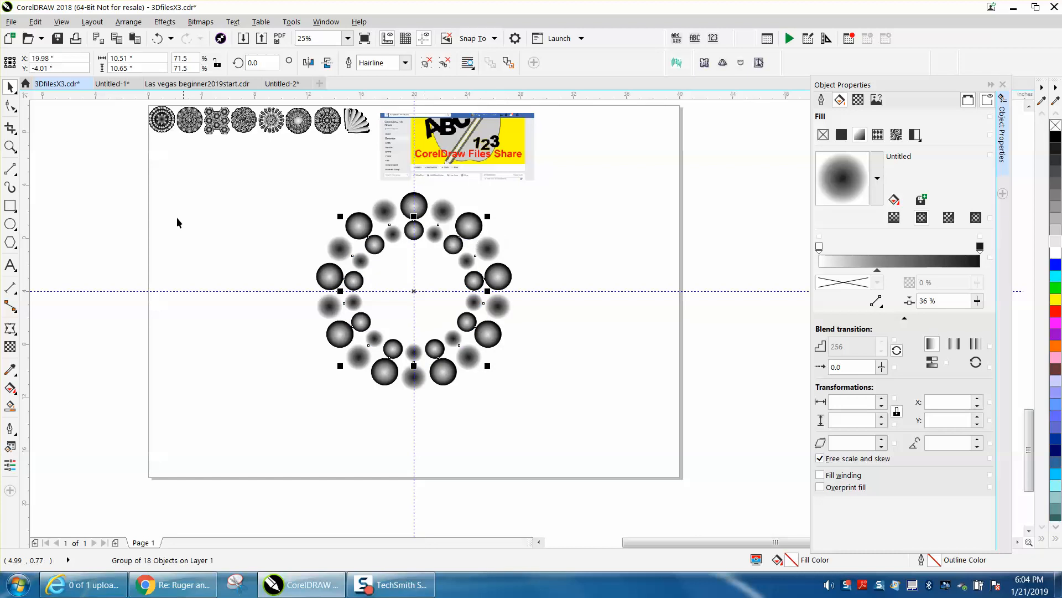
Rotate the smaller inner ring by 20° so its dark and inverted circles alternate with the outer ring.
left_click(10, 146)
left_click_drag(351, 178, 334, 247)
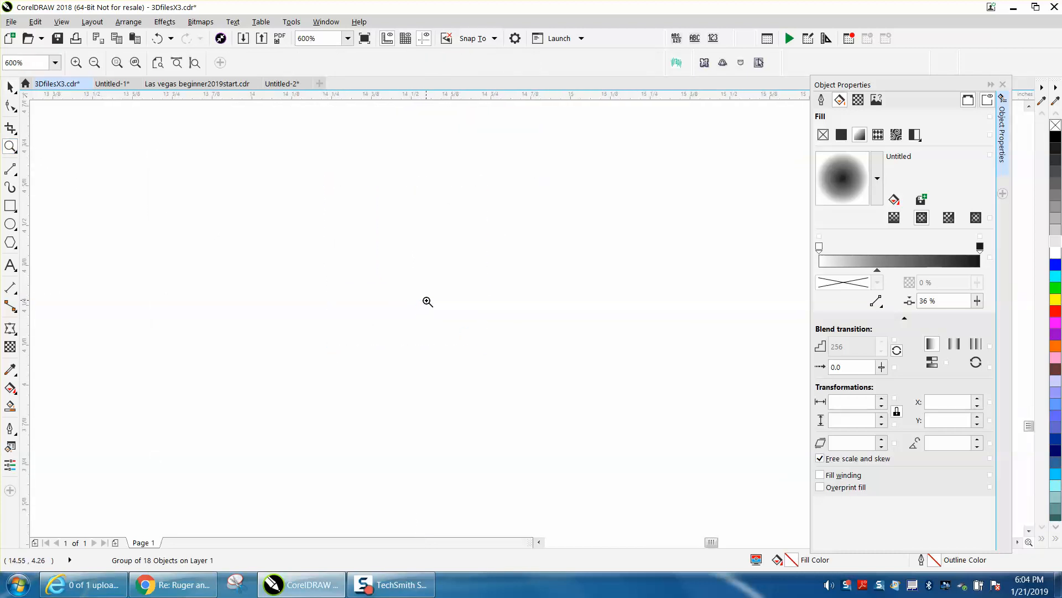
scroll(428, 298, "down", 3)
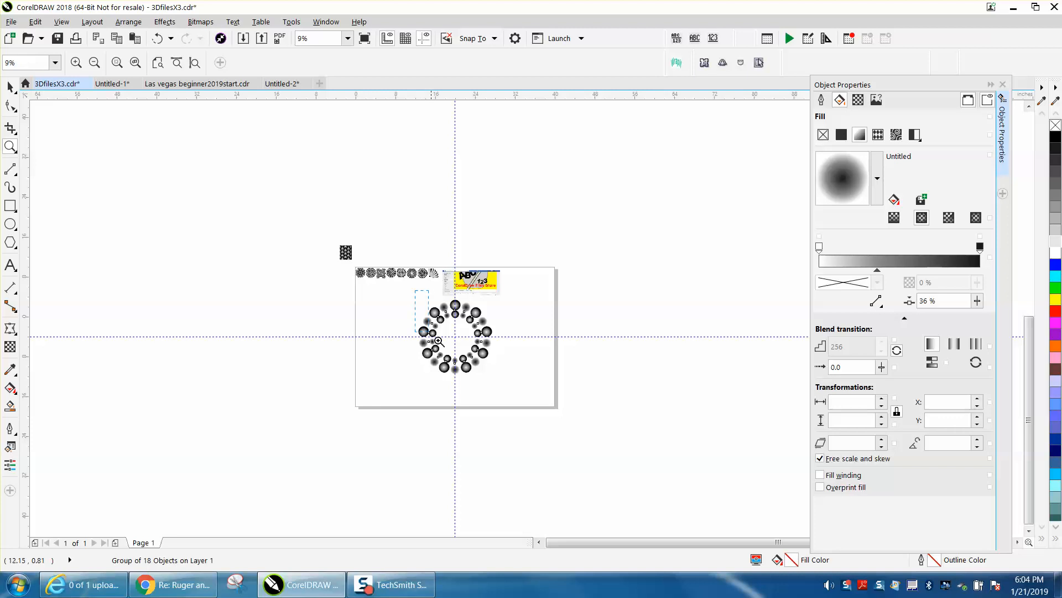
left_click_drag(416, 290, 554, 399)
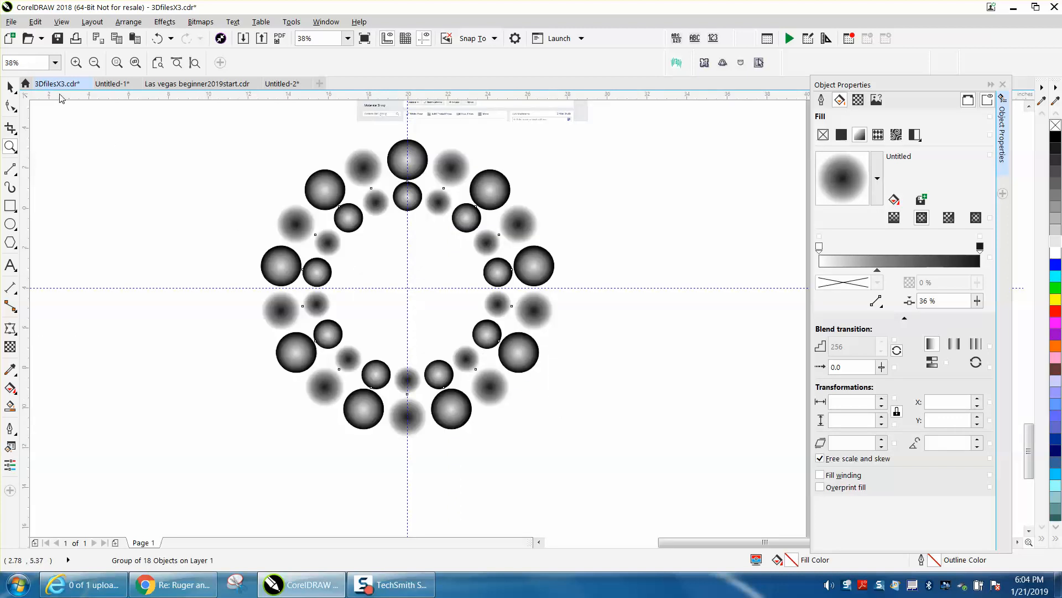
left_click(10, 86)
left_click(408, 238)
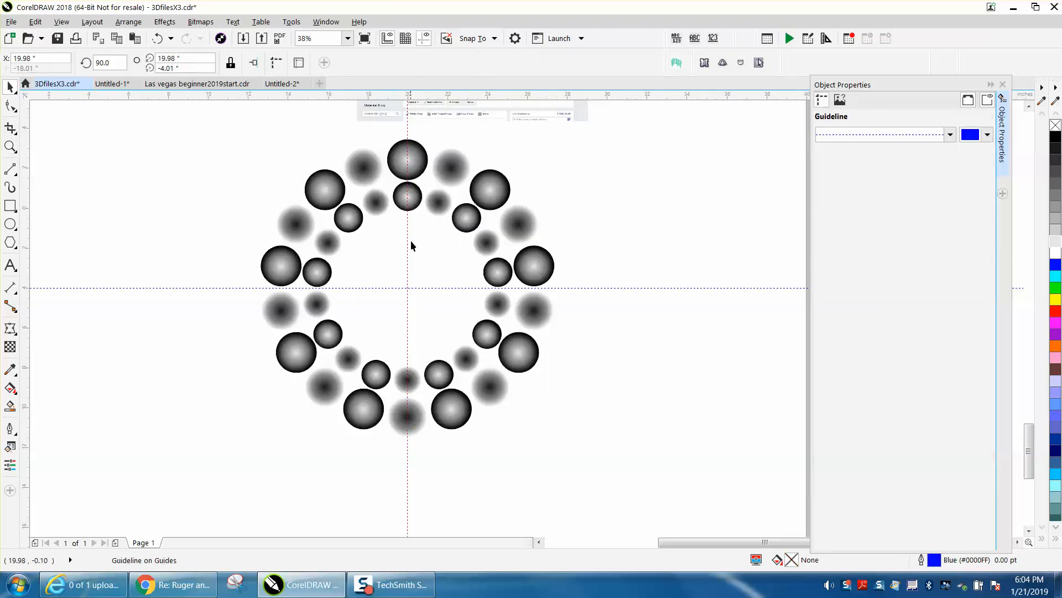
left_click(415, 204)
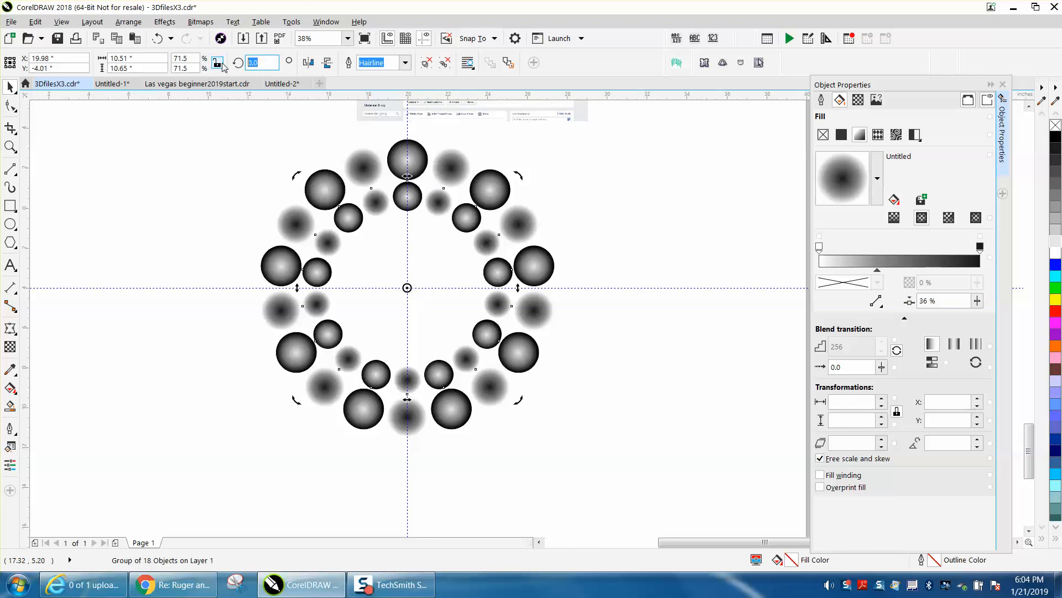
type("20")
key("Return")
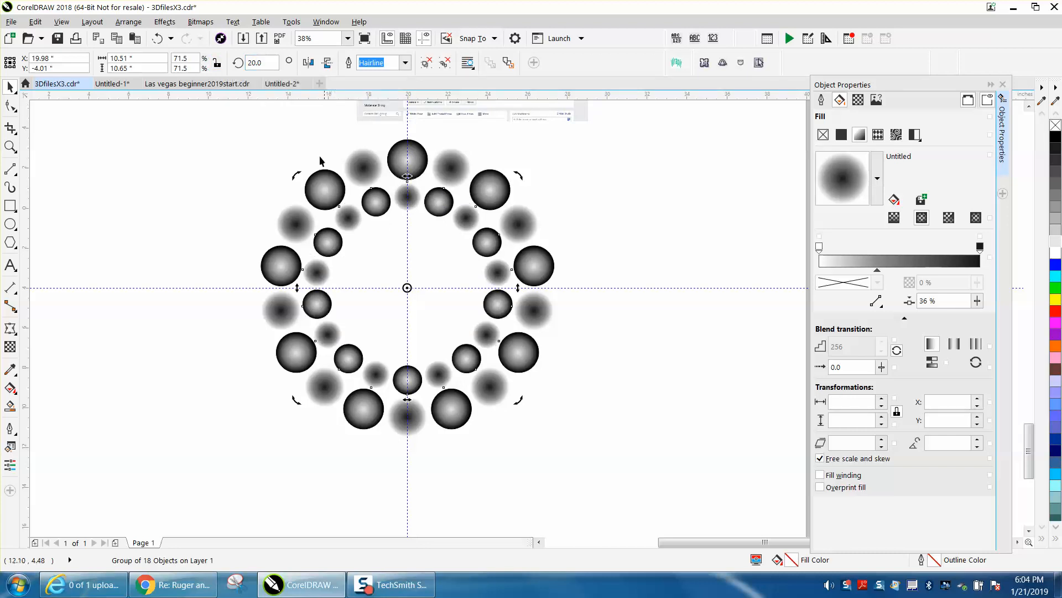
left_click(275, 135)
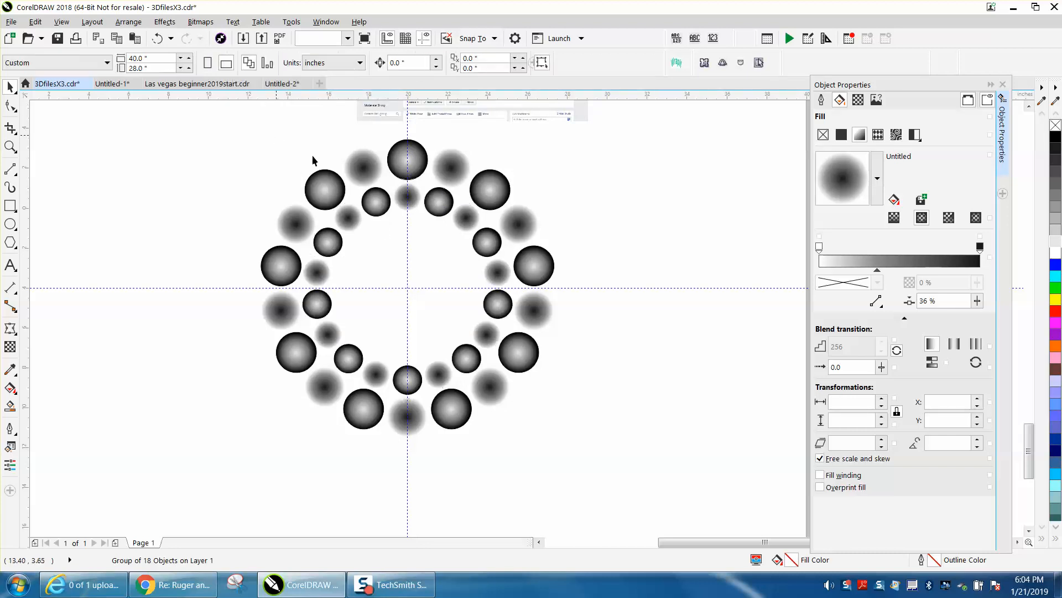
Make a third concentric ring from the inner one, scaled to 49.7%, and set its rotation angle to 0°.
left_click(435, 208)
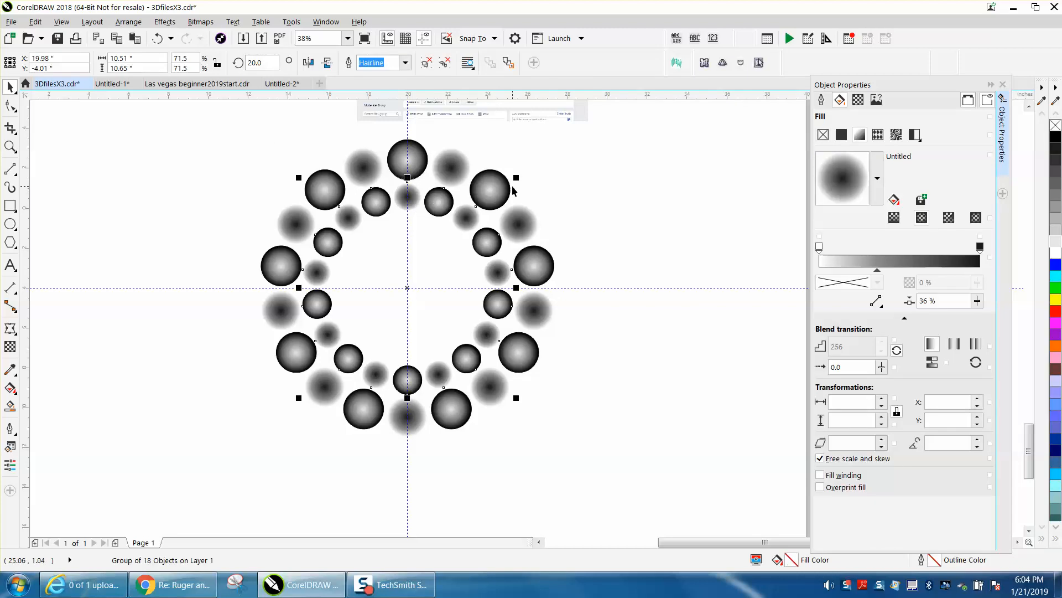
left_click_drag(515, 178, 490, 206)
left_click(254, 62)
key("Return")
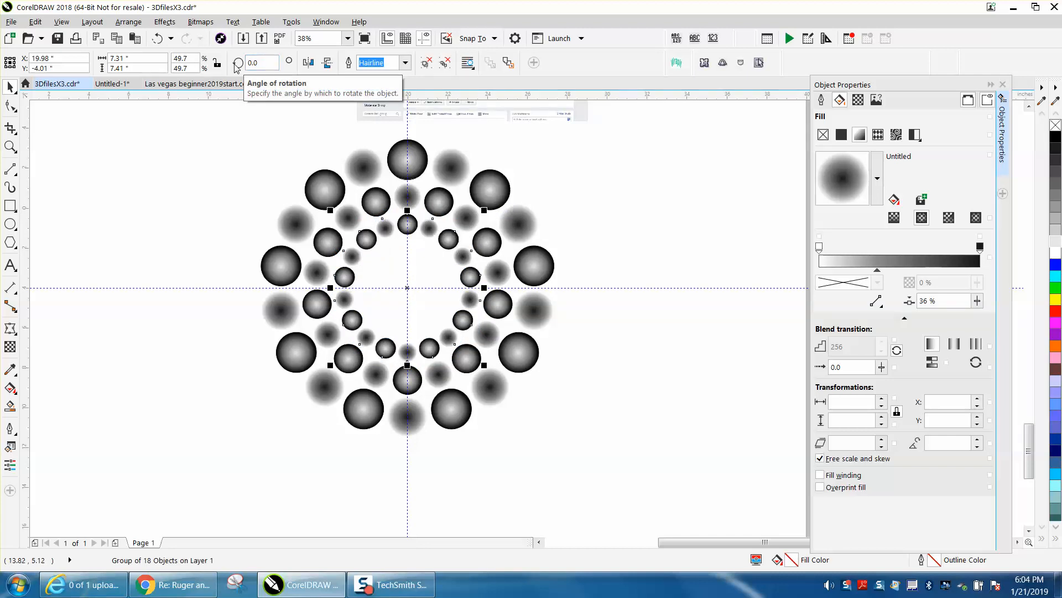
Add a fourth concentric ring inside the third, scaled to 35.3% and rotated to 340°.
key("ctrl+r")
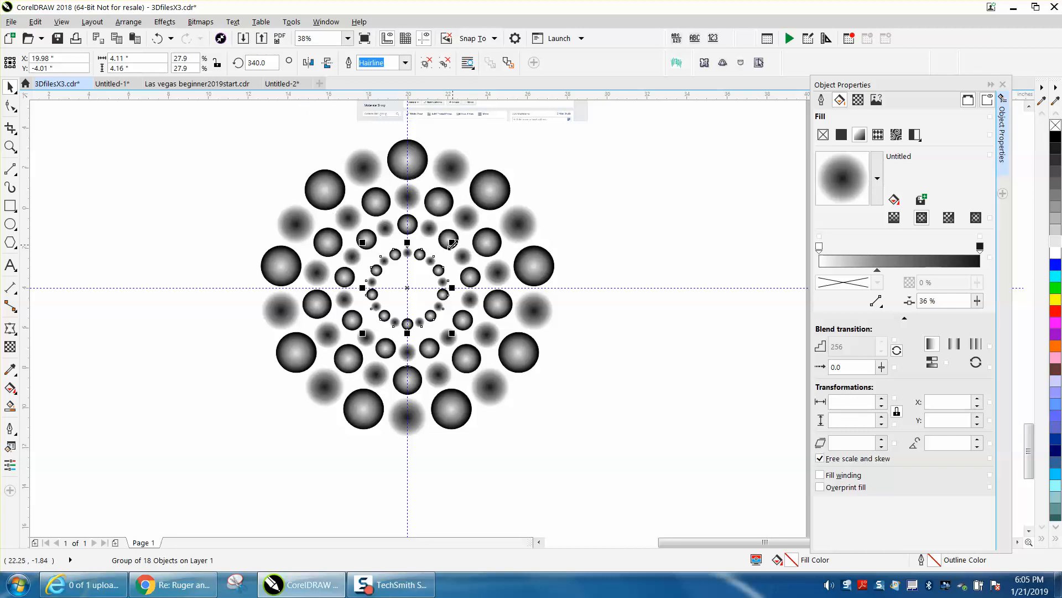
left_click_drag(452, 244, 467, 228)
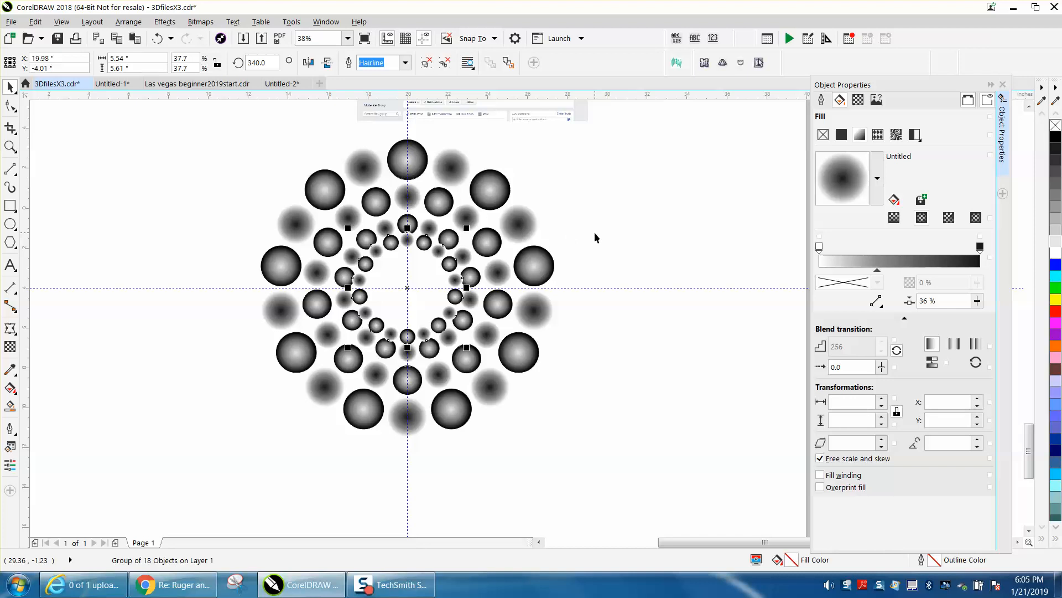
left_click_drag(467, 228, 467, 235)
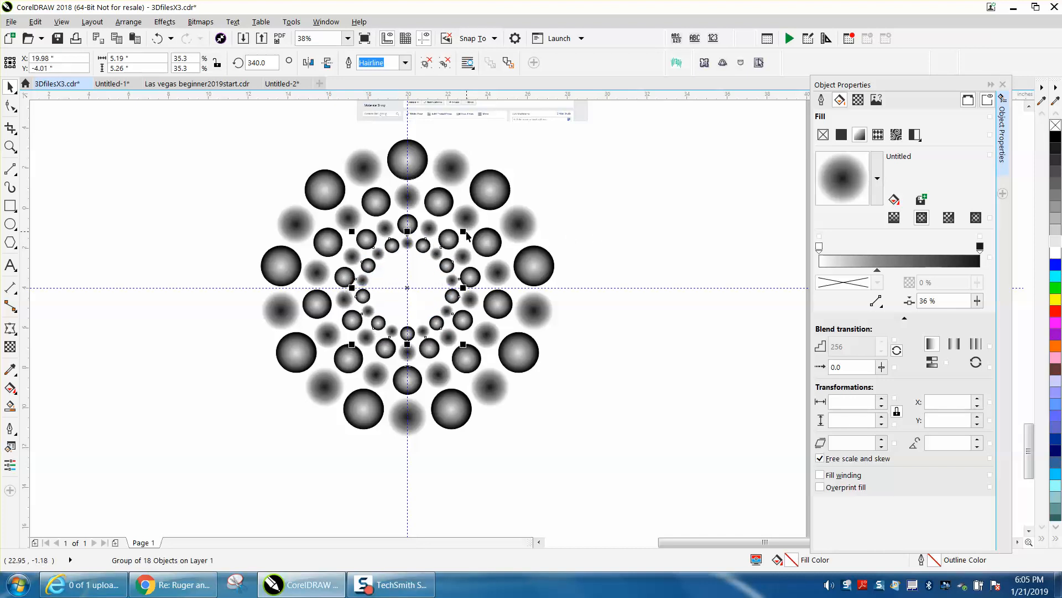
left_click(609, 257)
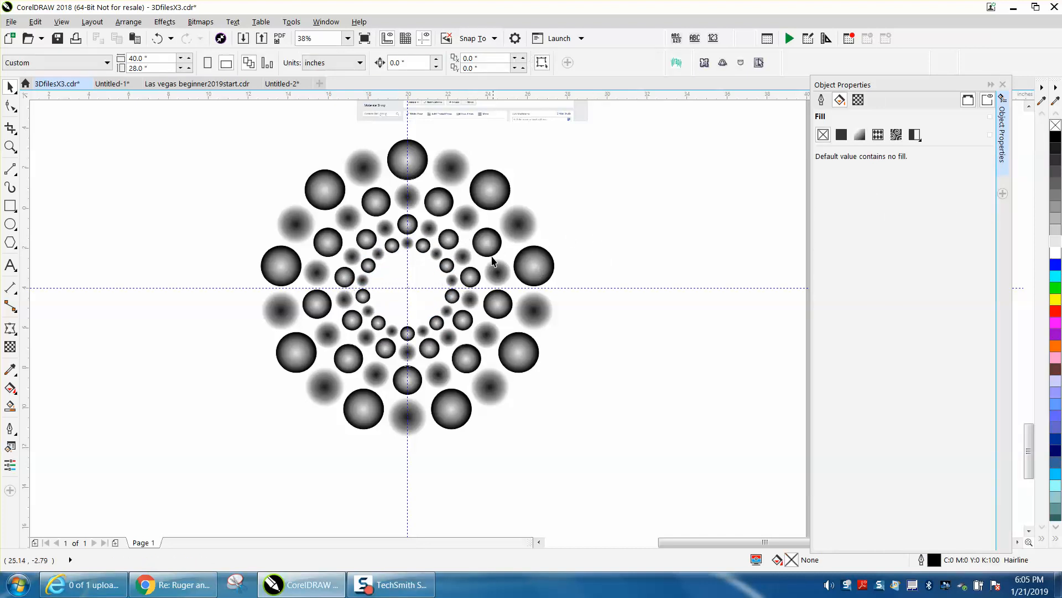
Select all four concentric rings and group them into one object.
scroll(450, 250, "down", 2)
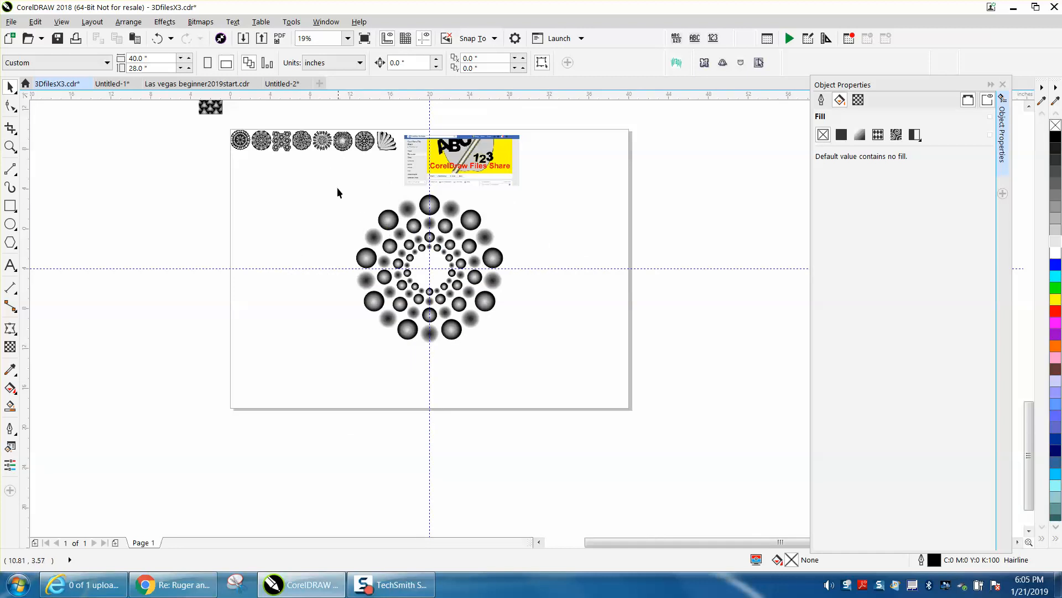
left_click_drag(334, 184, 572, 366)
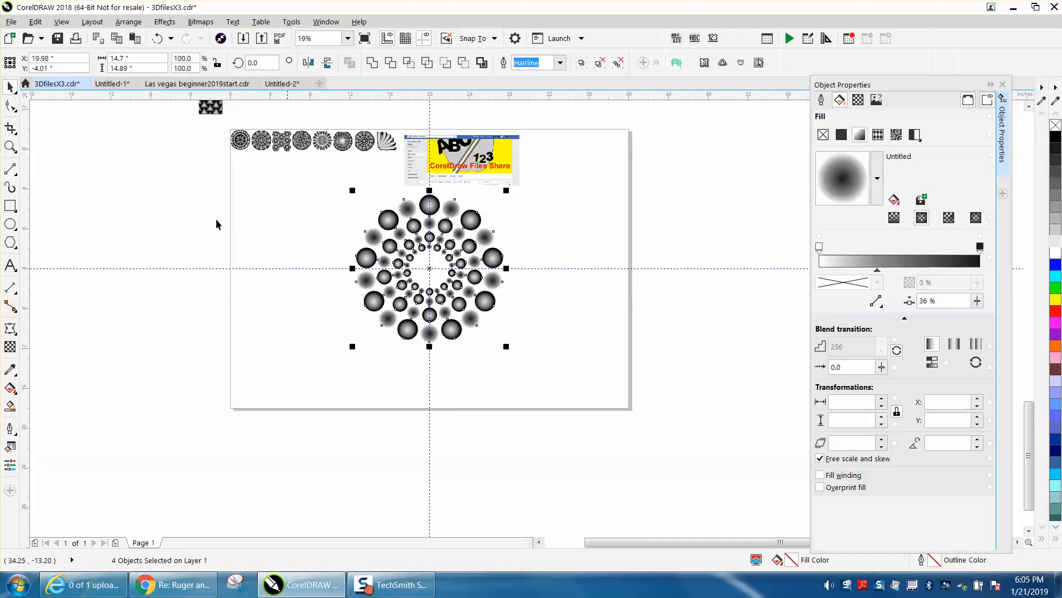
left_click(10, 146)
left_click_drag(314, 181, 606, 345)
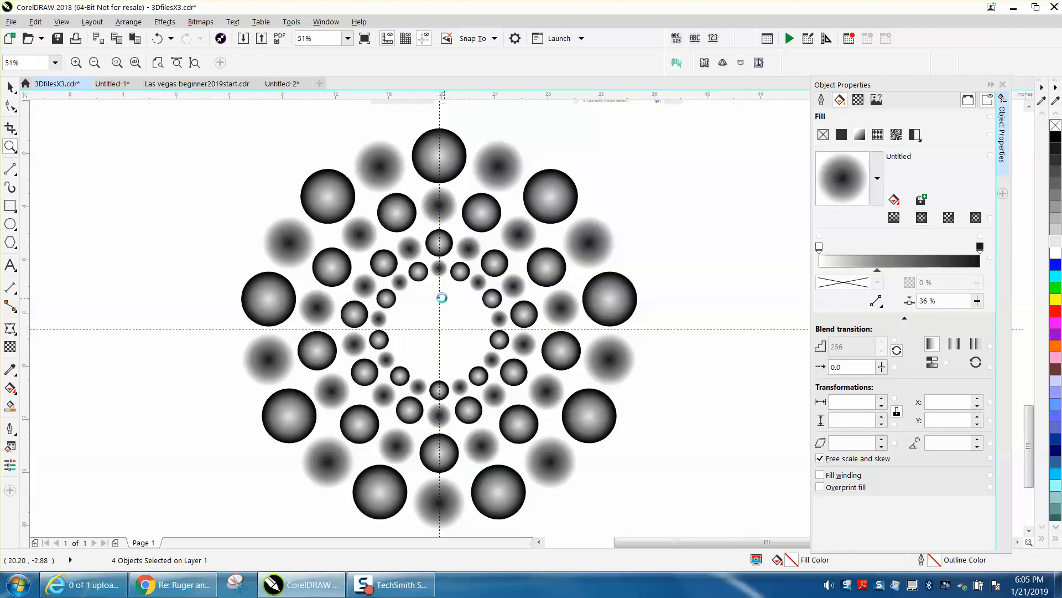
right_click(443, 298)
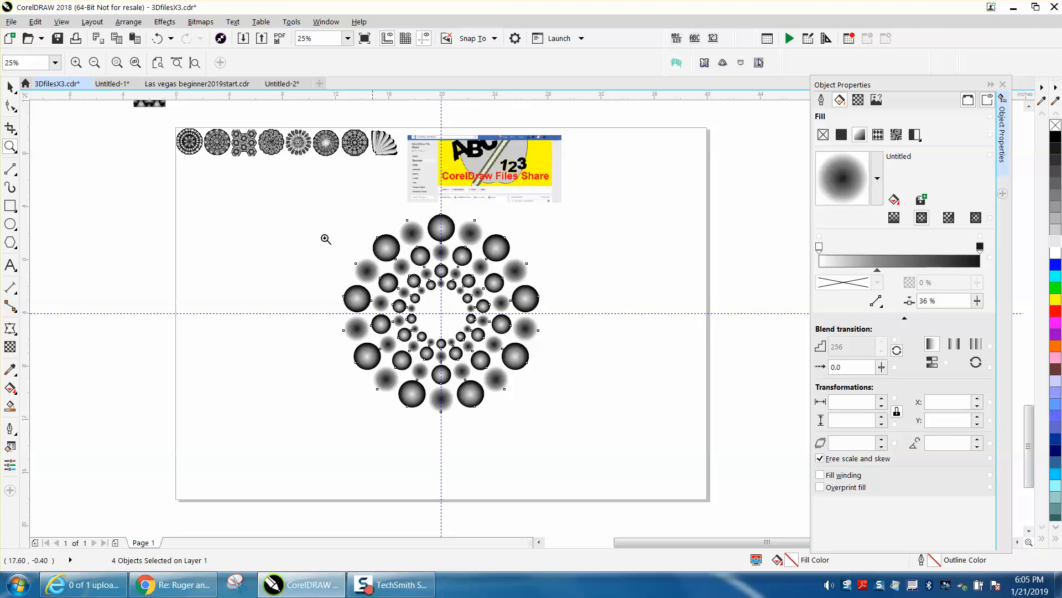
left_click(10, 87)
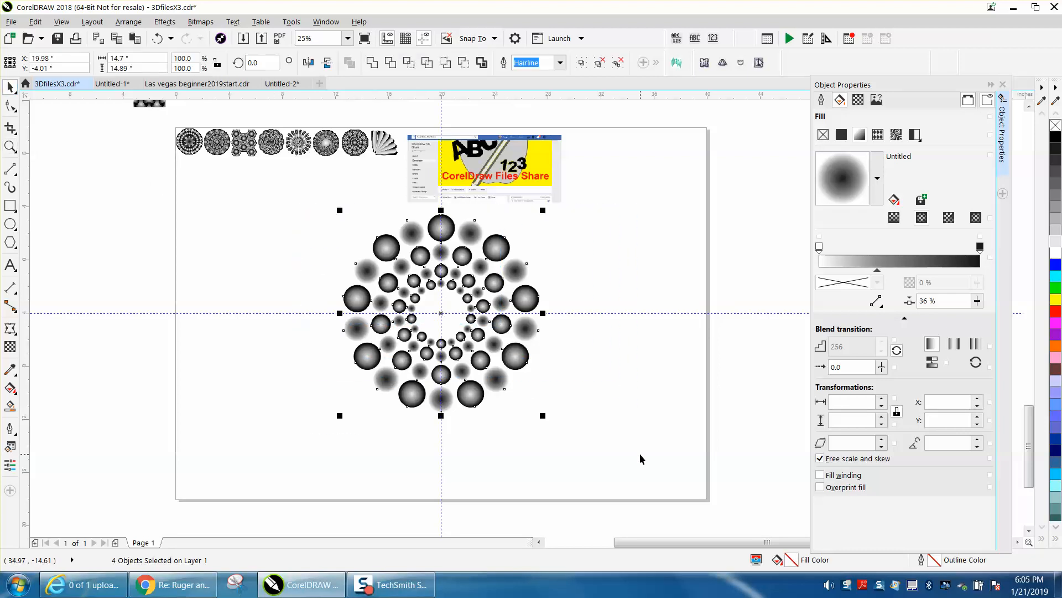
key("ctrl+g")
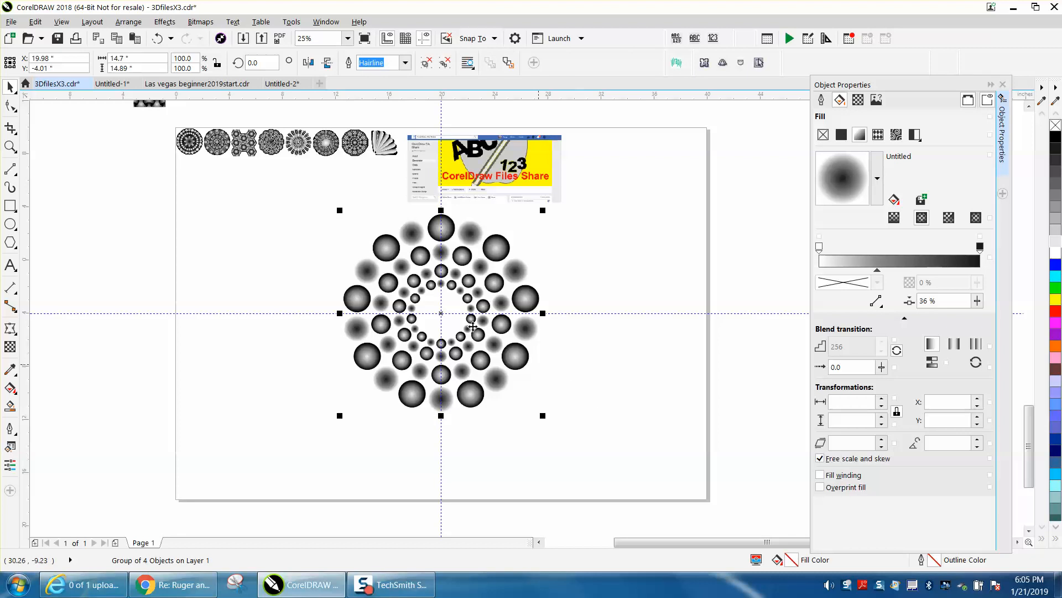
Resize the grouped mandala to 5 inches wide and 5 inches high.
left_click(131, 58)
type("5")
key("Return")
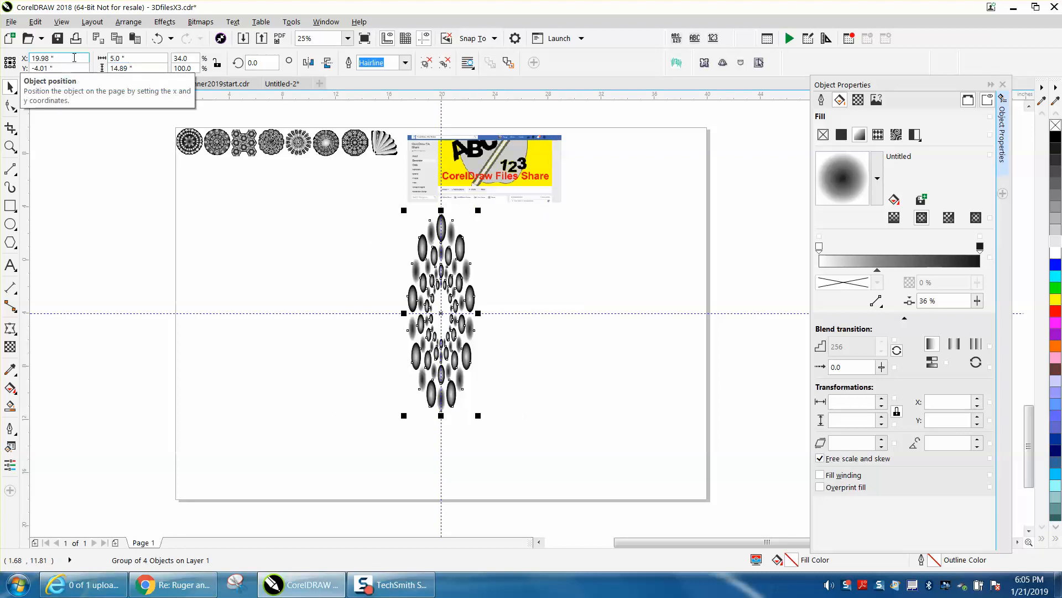
left_click(127, 68)
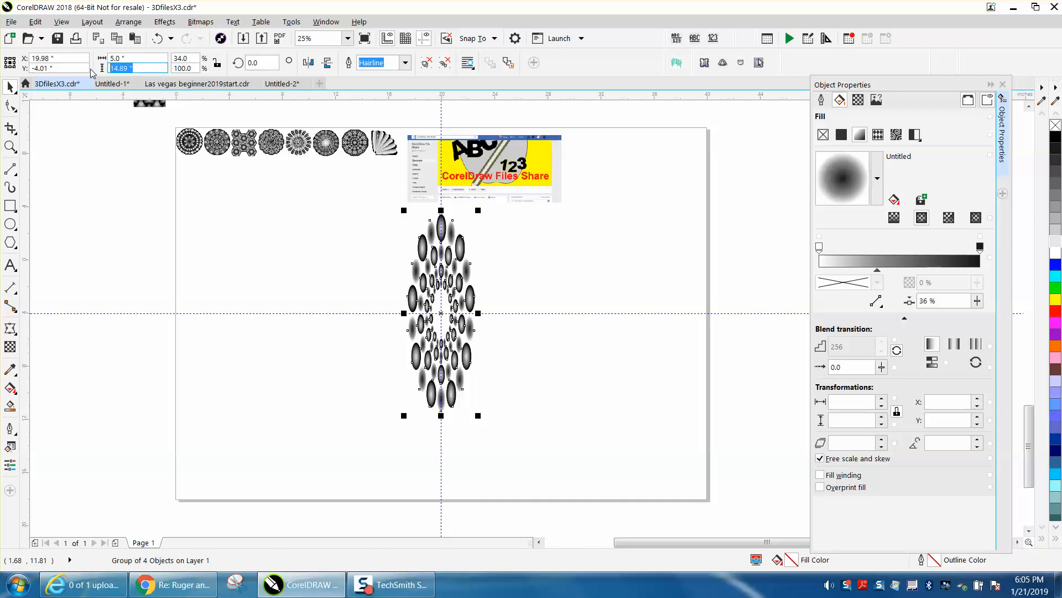
type("5")
key("Return")
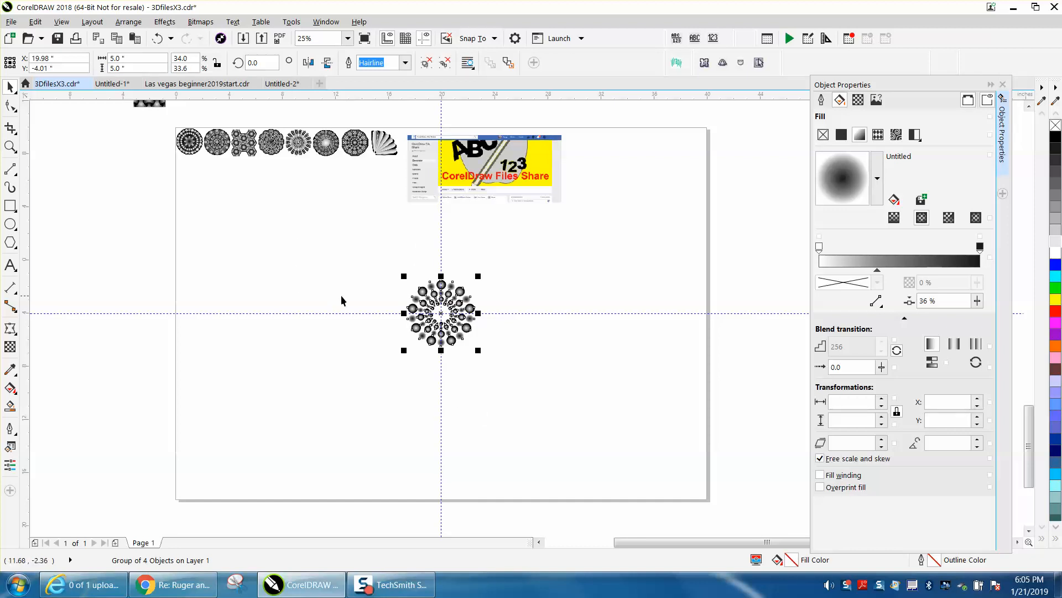
left_click(10, 224)
left_click_drag(329, 238, 285, 279)
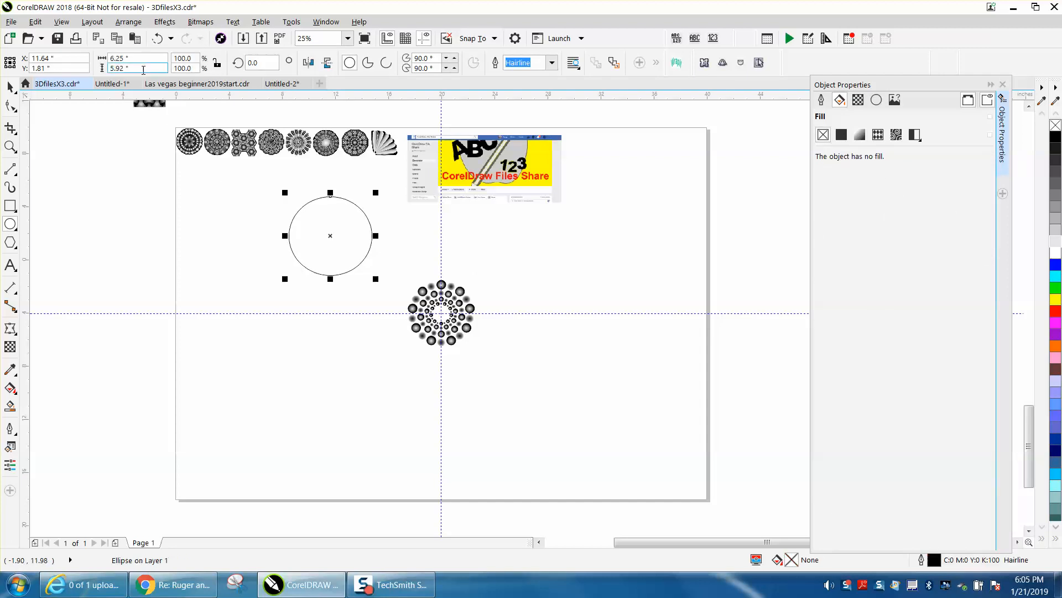
key("Delete")
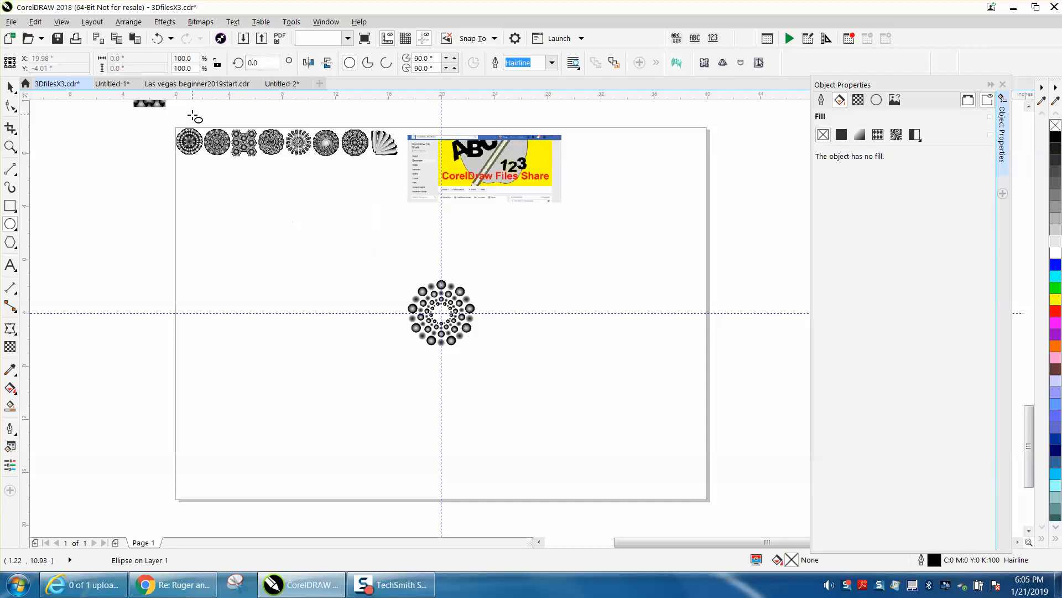
Draw a circle beside the mandala and set its size to 5.5 by 5.5 inches.
left_click_drag(359, 231, 290, 299)
left_click(134, 57)
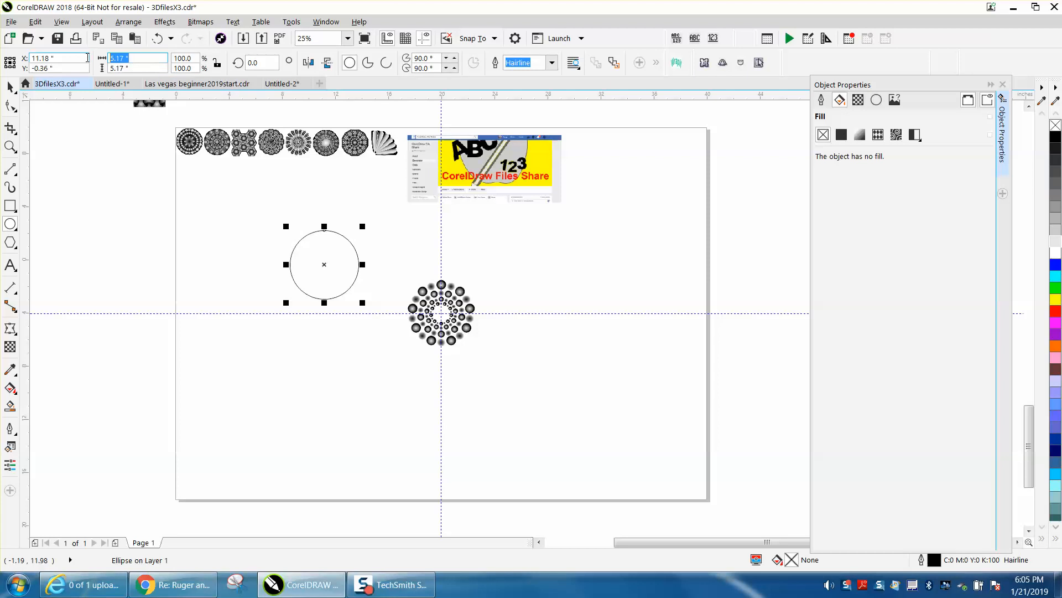
type("5.5")
key("Tab")
type("5")
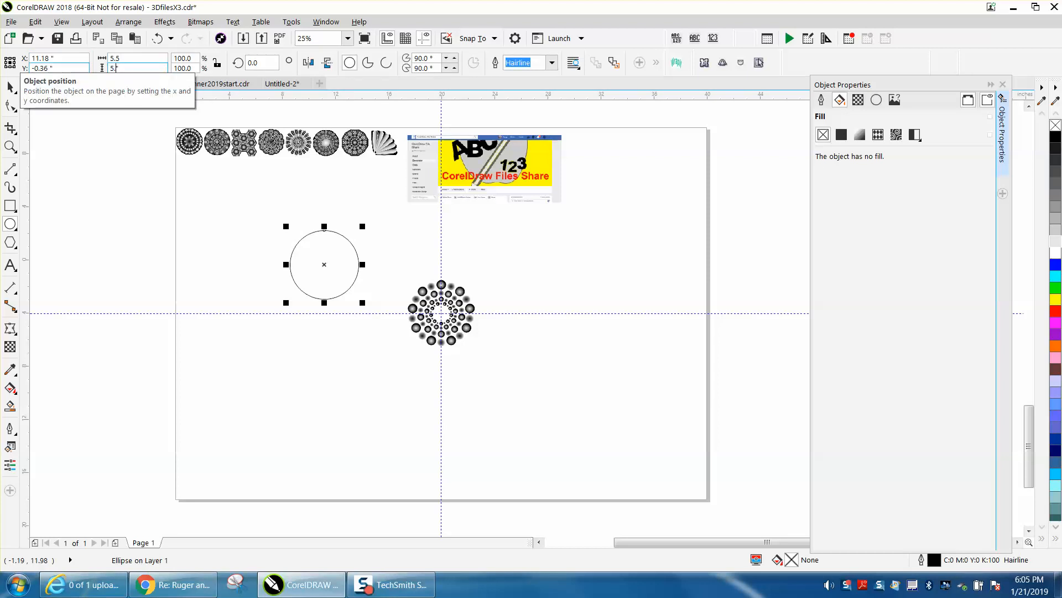
type(".5")
key("Return")
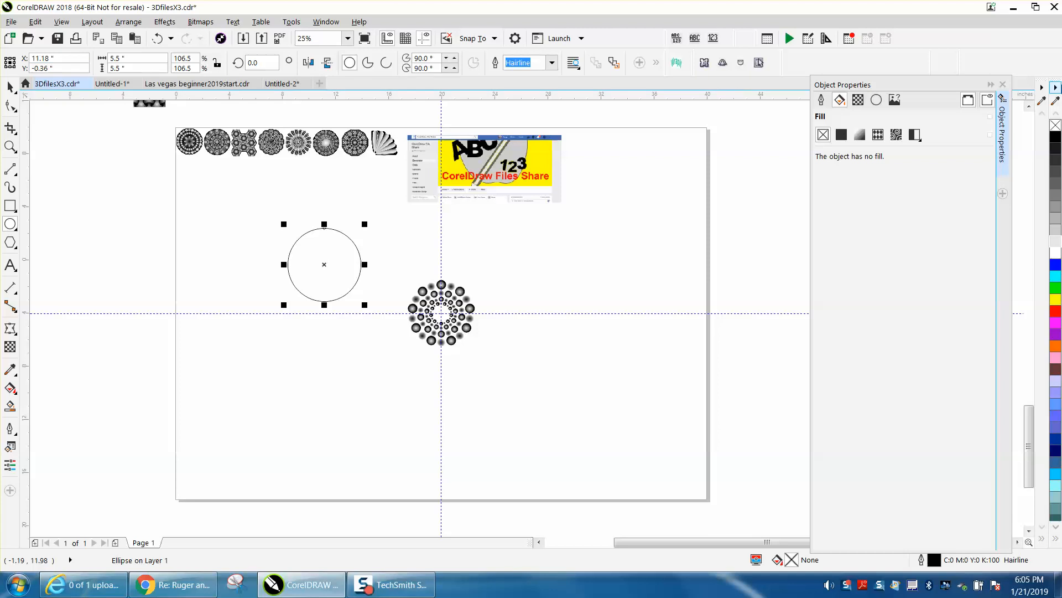
Fill the 5.5-inch circle with black and center it on the page over the mandala.
left_click(1056, 137)
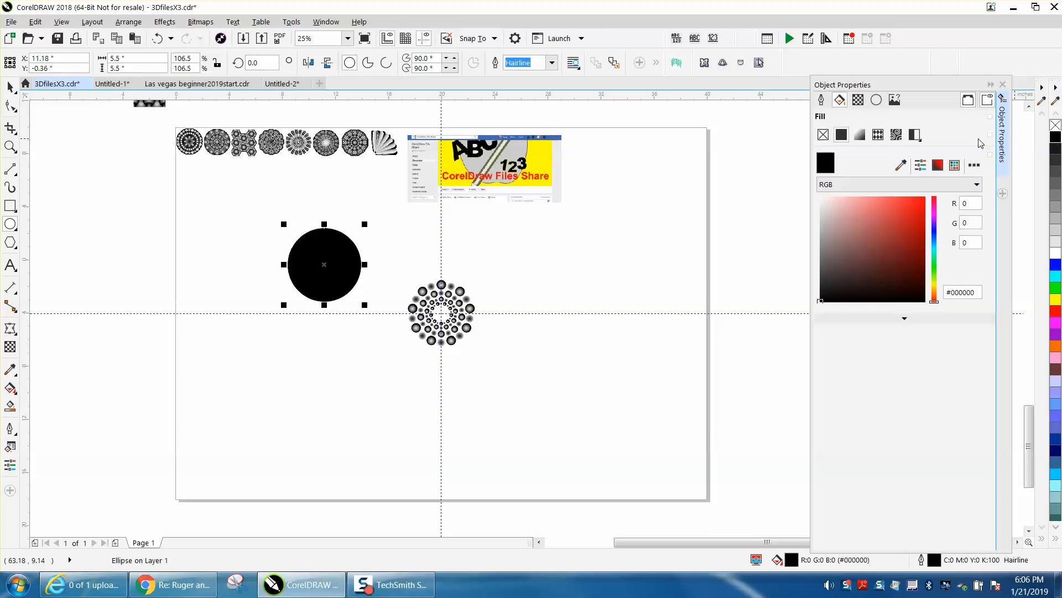
key("p")
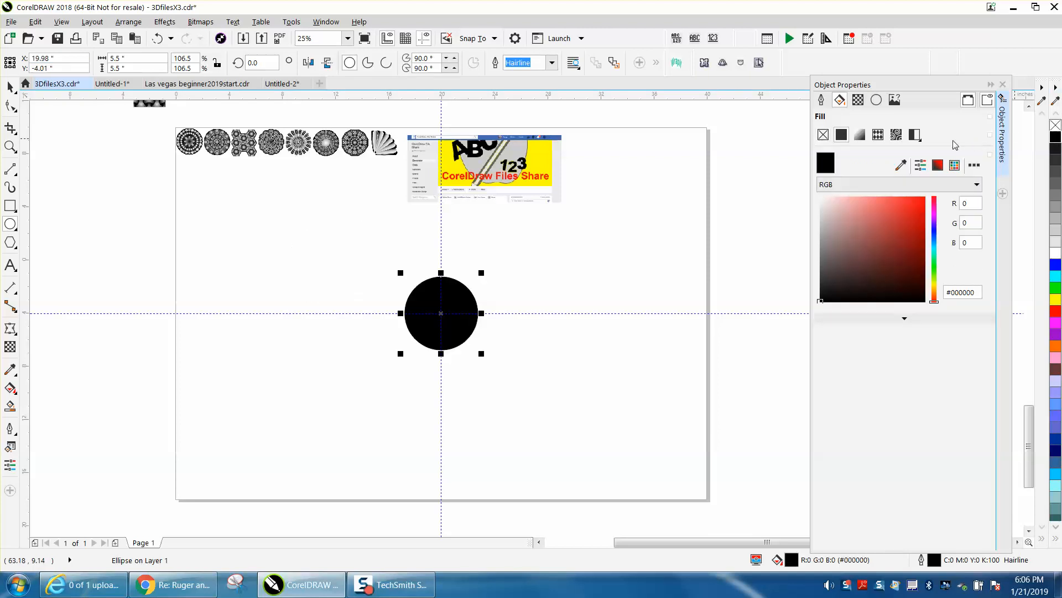
Send the black circle to the back of the page, behind the mandala.
left_click(128, 22)
mouse_move(171, 215)
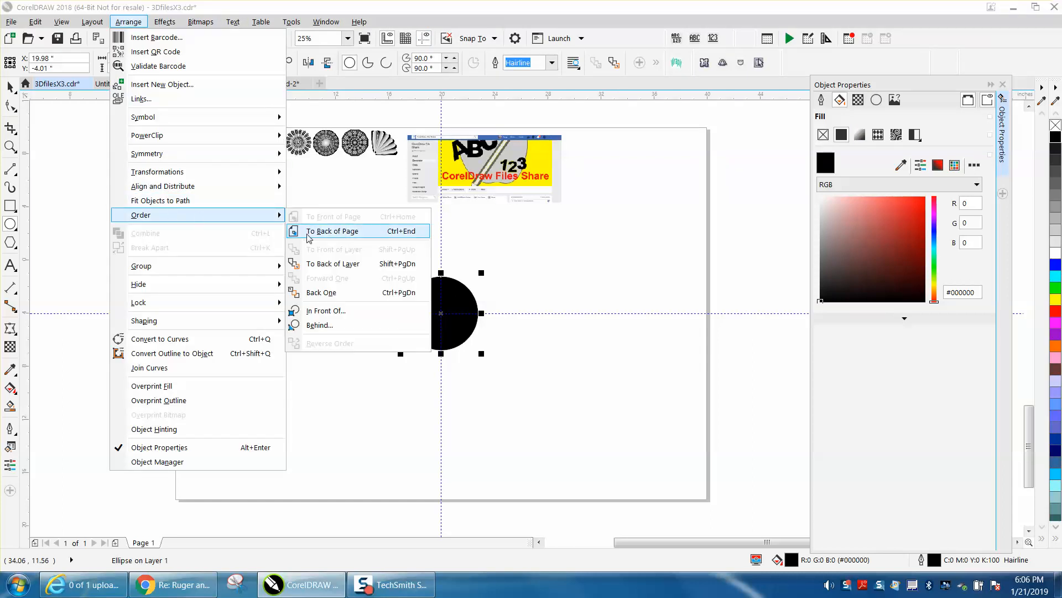
left_click(332, 232)
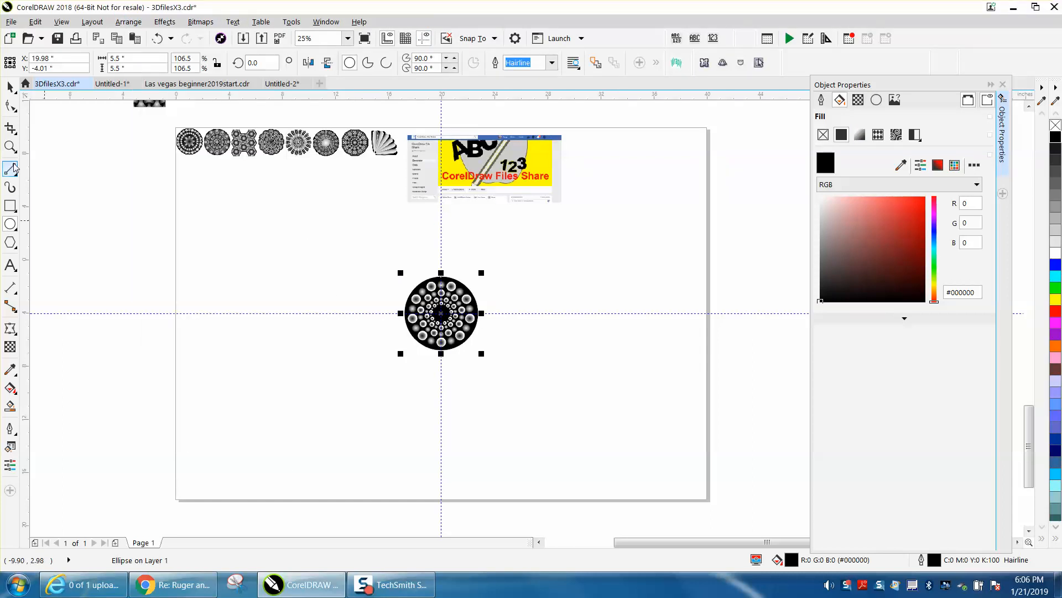
Examine the gradient circles of the mandala up close against the black background, including the outer ring.
left_click(10, 147)
left_click_drag(358, 249, 553, 388)
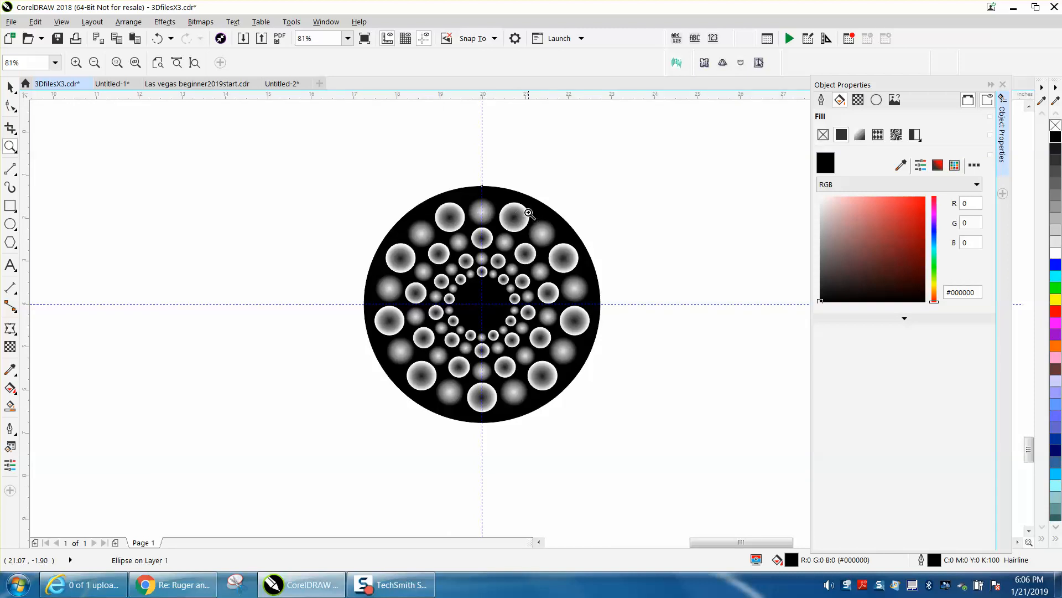
left_click_drag(439, 184, 563, 255)
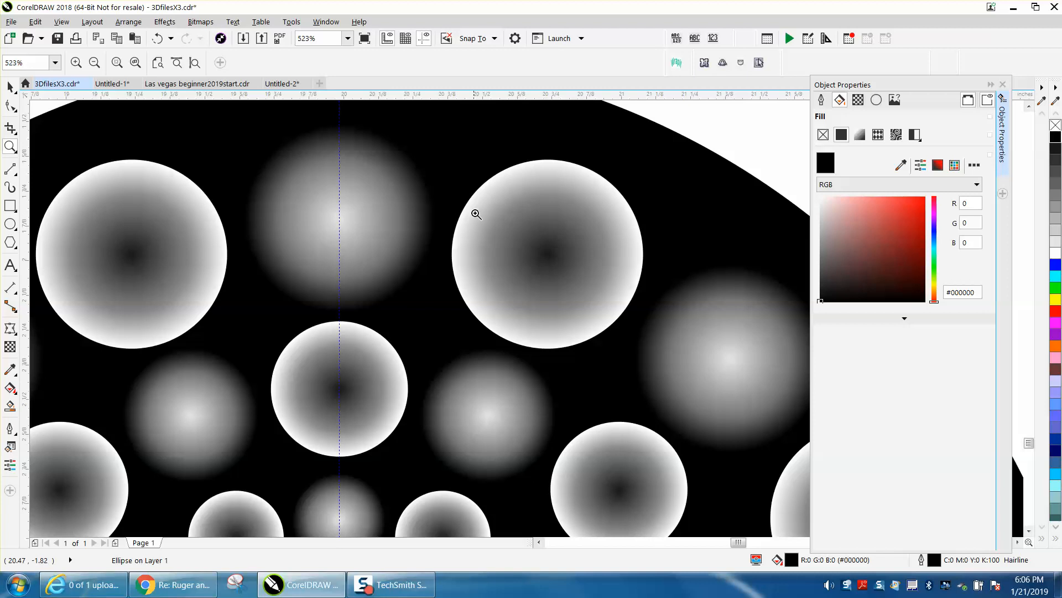
scroll(539, 246, "down", 4)
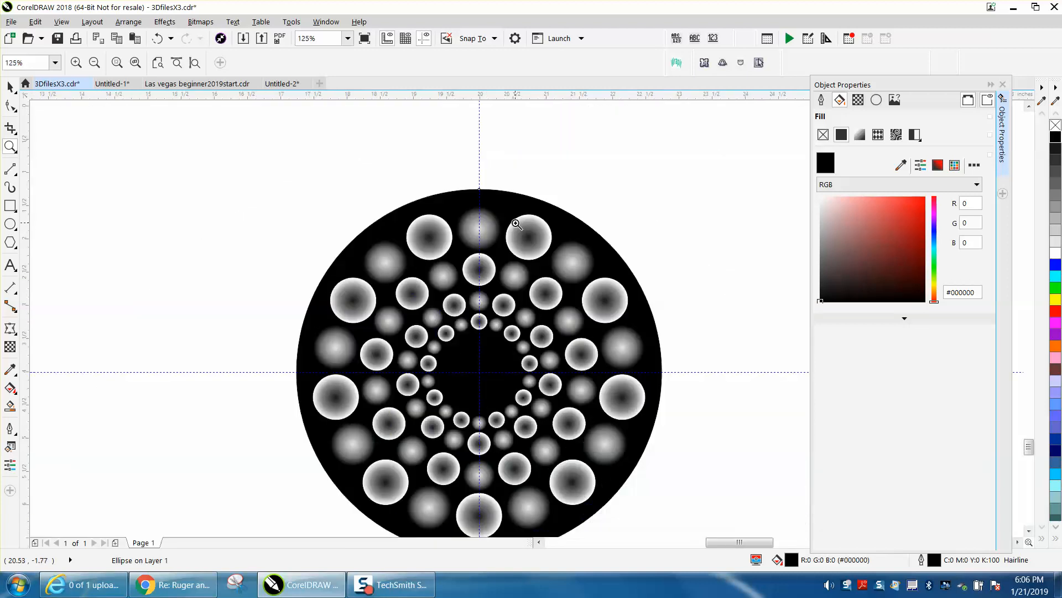
scroll(517, 223, "down", 2)
left_click_drag(394, 199, 639, 405)
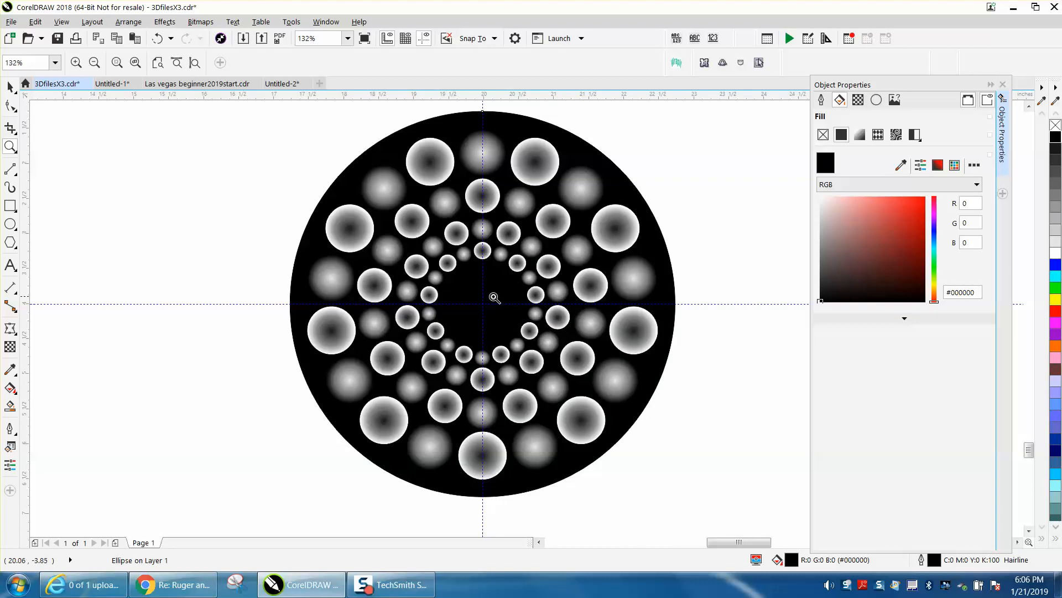
right_click(438, 280)
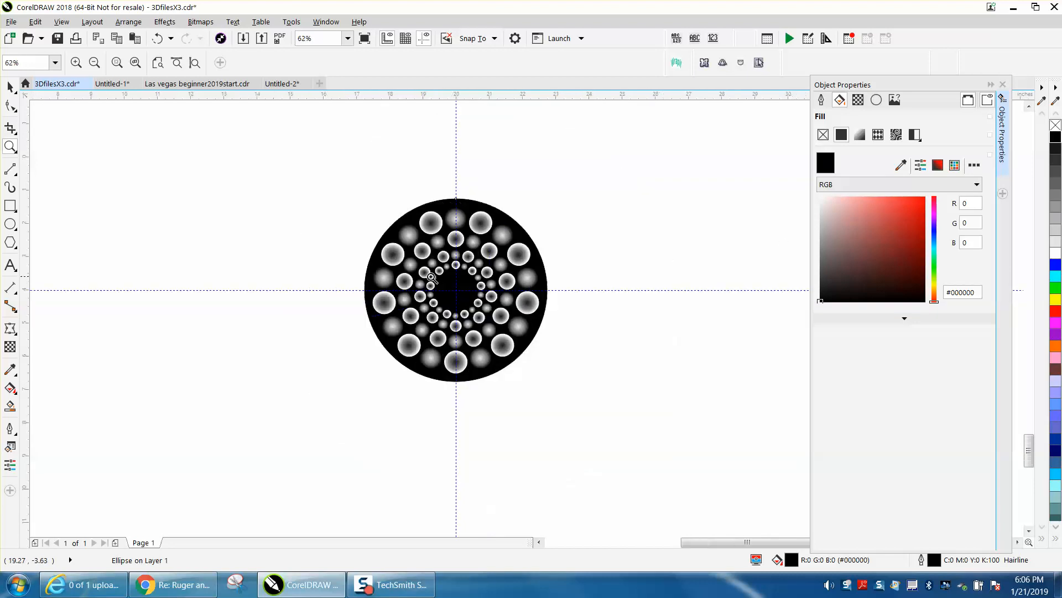
Close the Object Properties docker and examine the mandala's inner rings up close.
left_click(1002, 85)
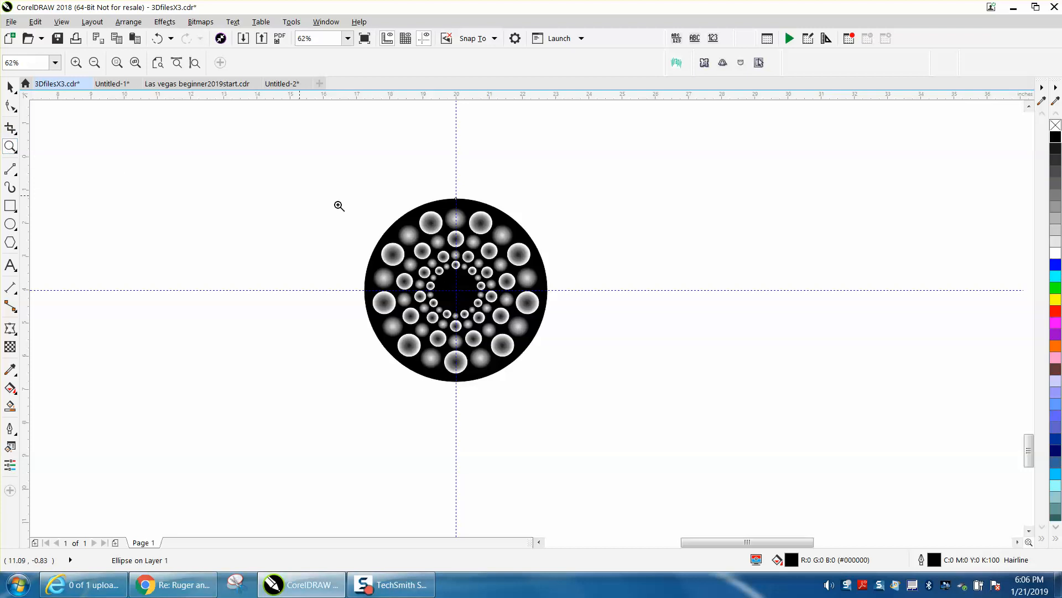
left_click_drag(342, 179, 628, 422)
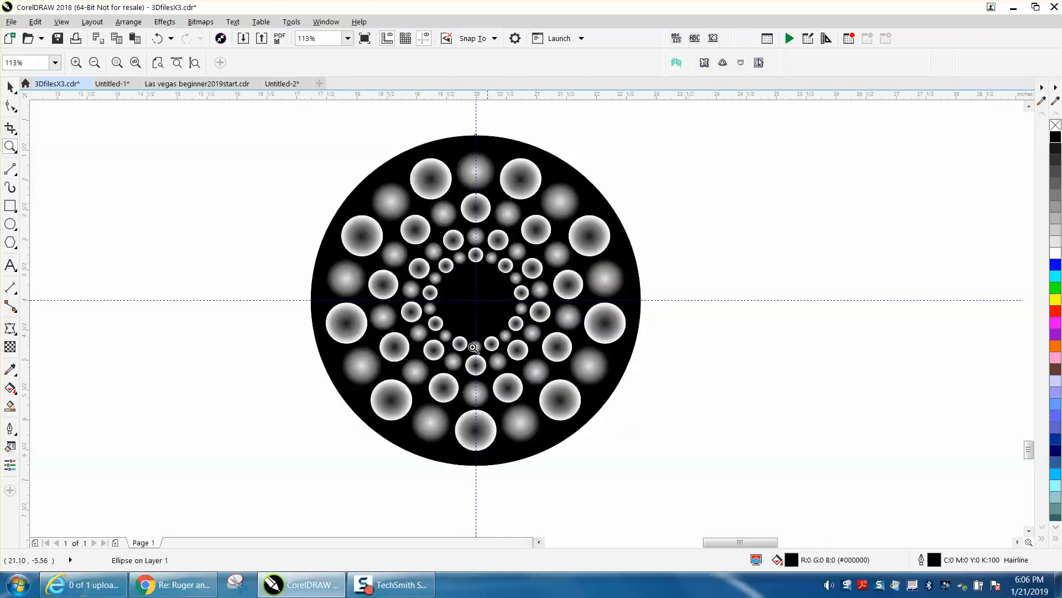
left_click_drag(448, 229, 555, 295)
scroll(479, 271, "down", 2)
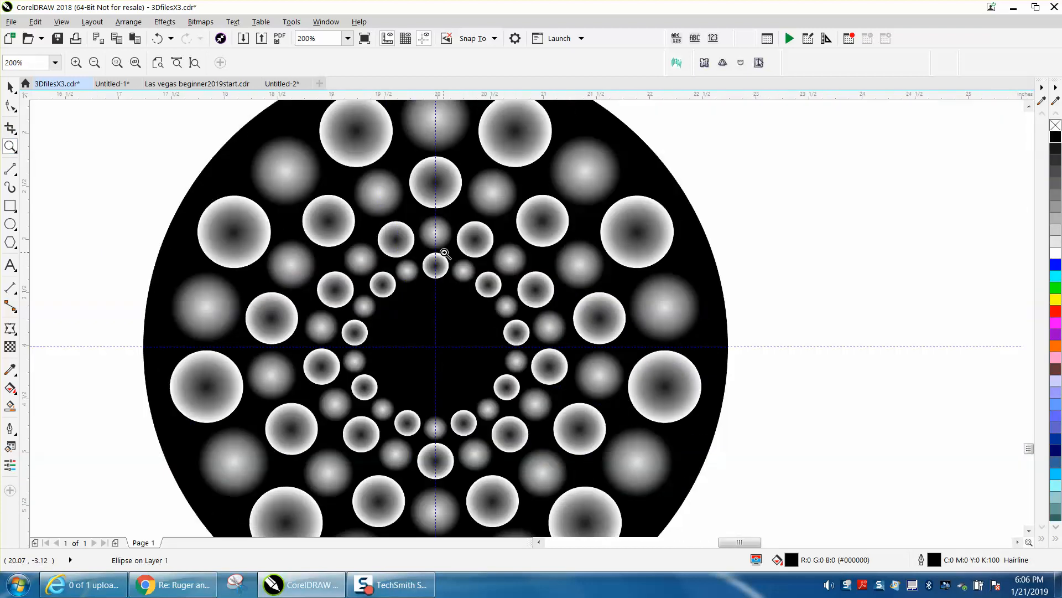
scroll(444, 252, "down", 1)
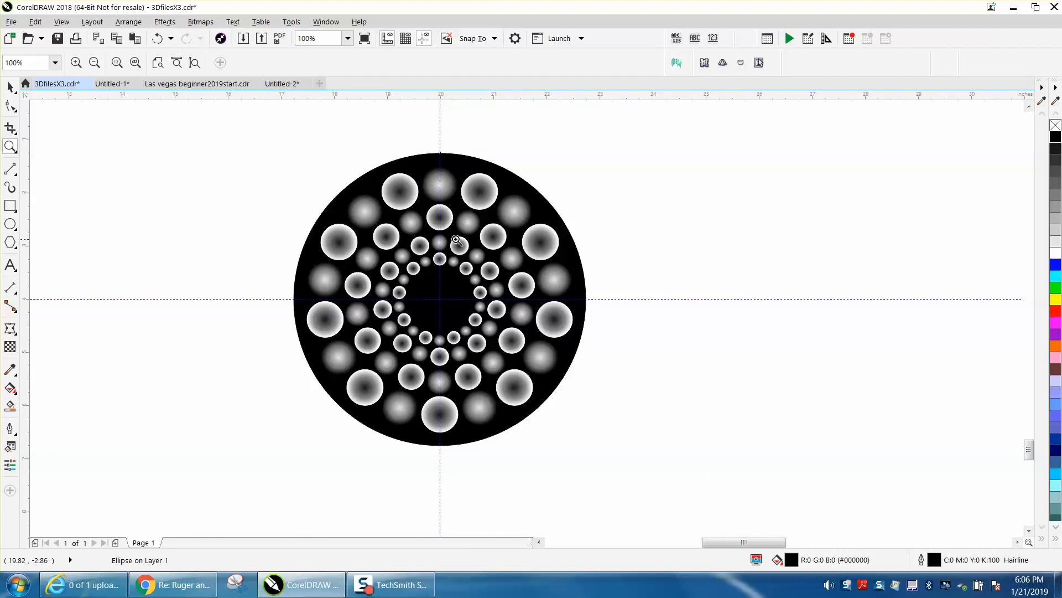